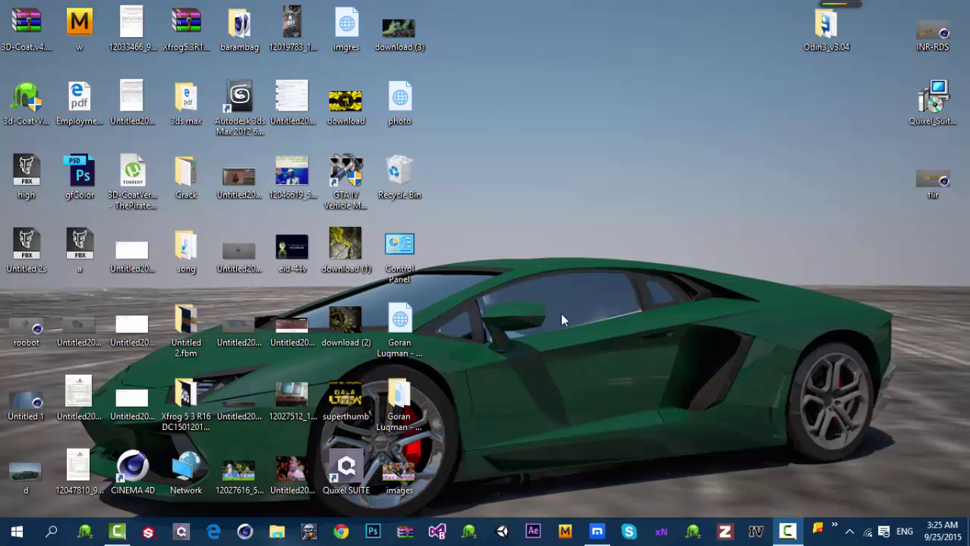
- Create a new folder on the desktop, then open it and close it
right_click(634, 342)
key(Escape)
key(Escape)
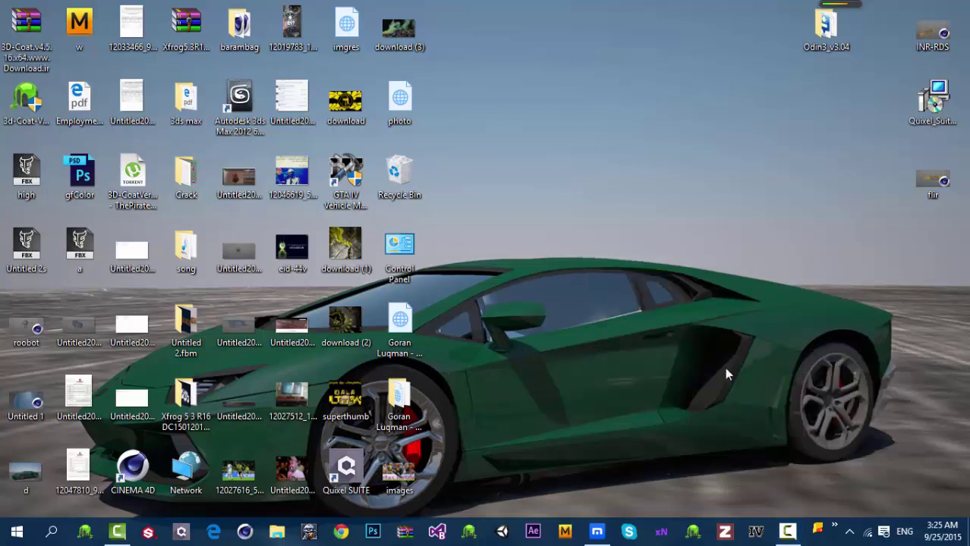
double_click(609, 252)
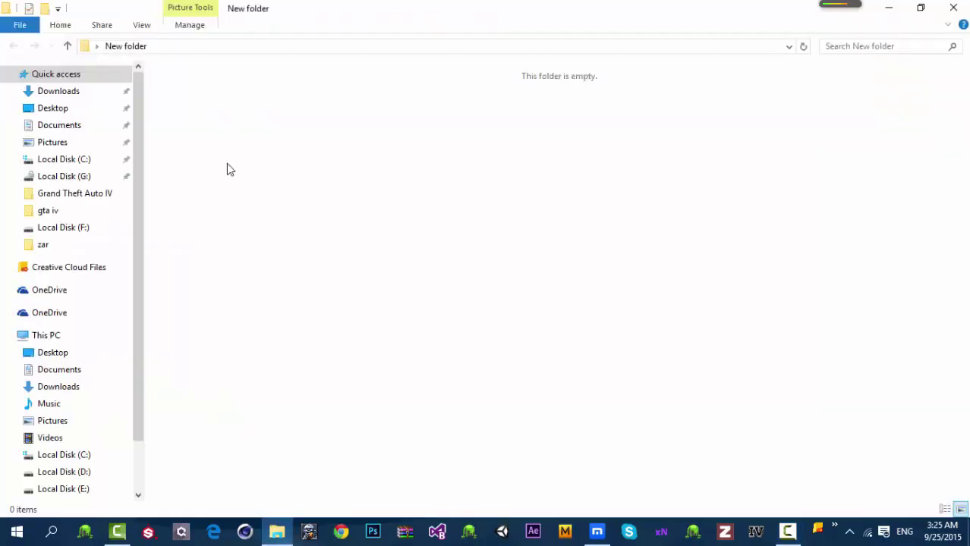
click(953, 8)
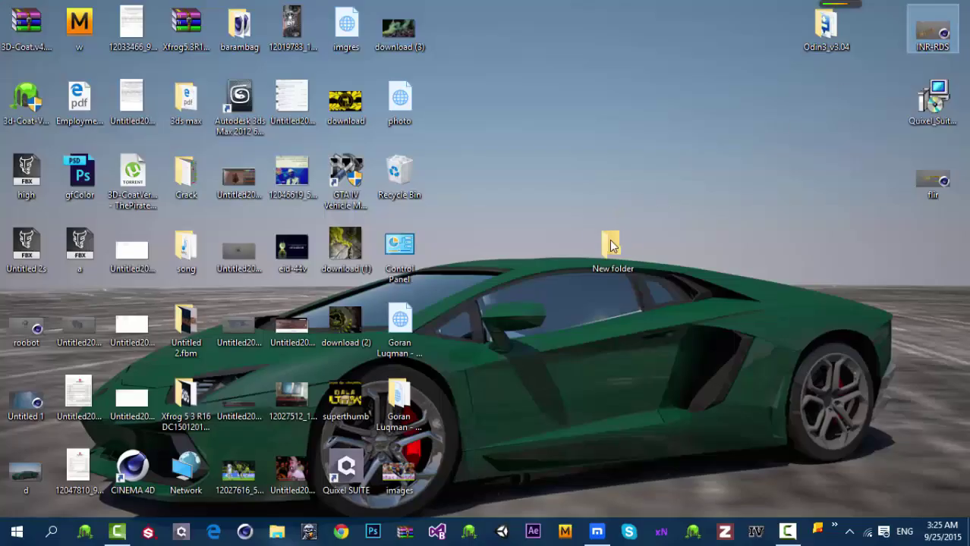
- Create a new blank text document on the desktop and open it in Notepad
right_click(673, 253)
mouse_move(707, 387)
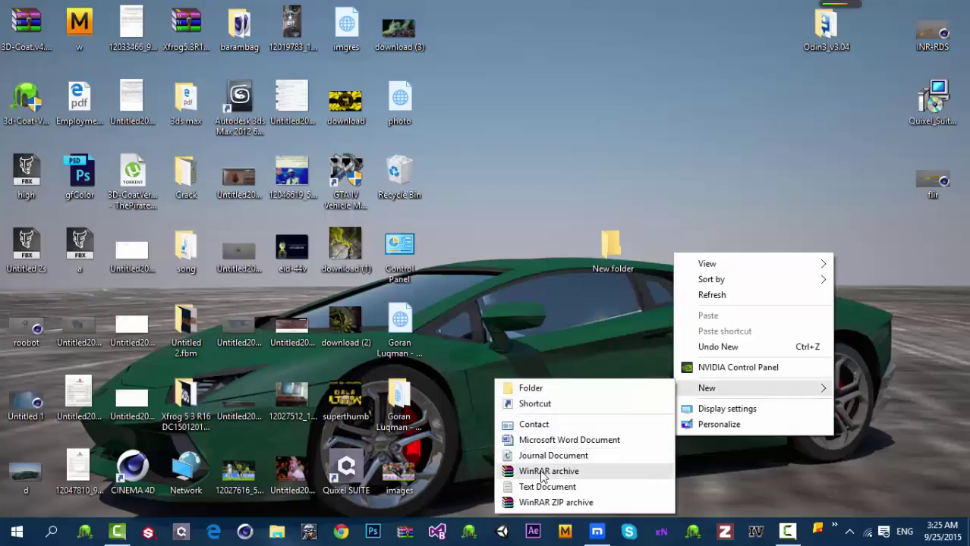
click(556, 488)
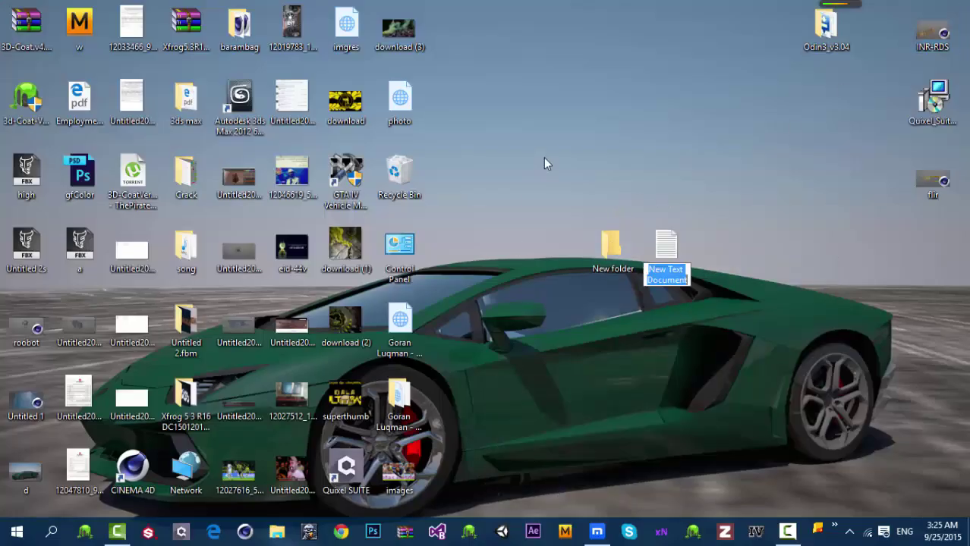
double_click(668, 251)
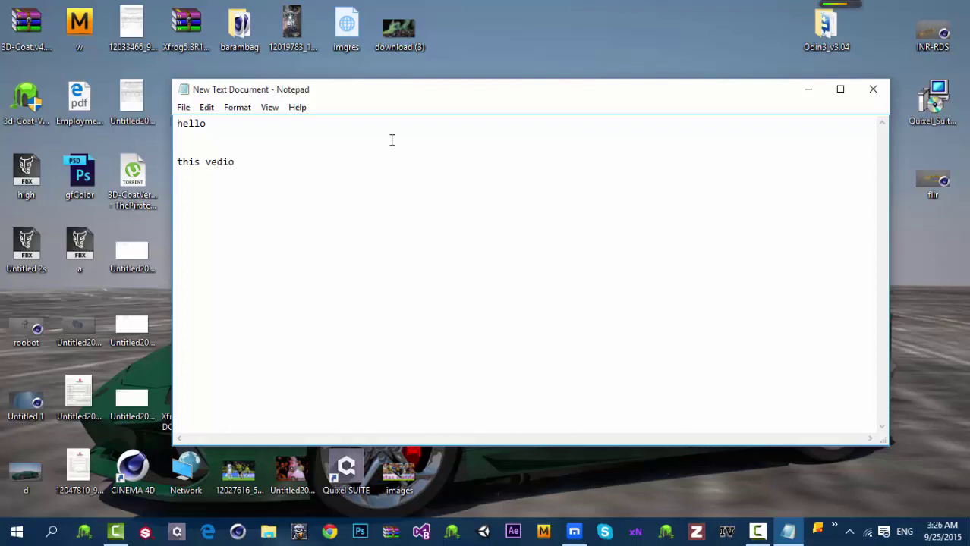
- Write 'this video how to install vray cinema r17' and 'follow me' in the note, fixing typos
key(BackSpace)
key(BackSpace)
text(install vray)
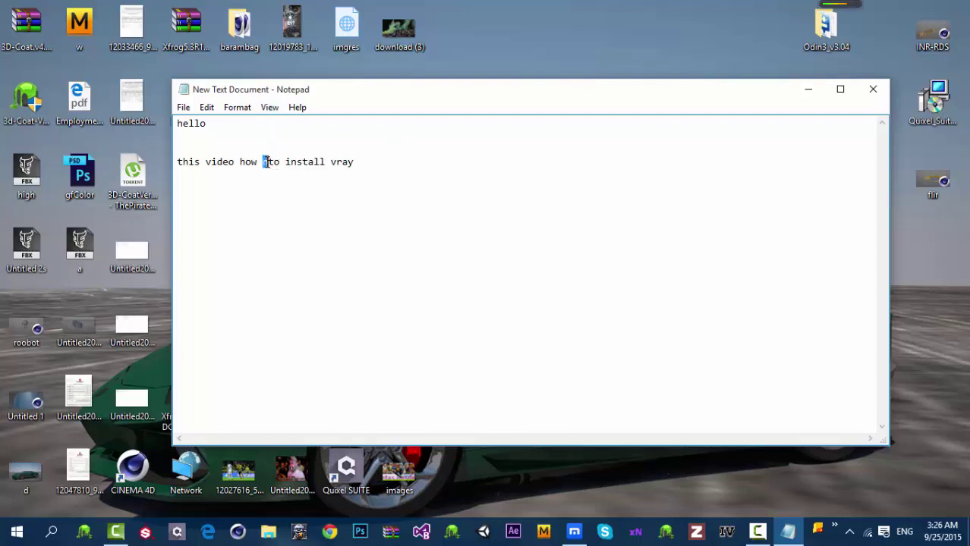
key(BackSpace)
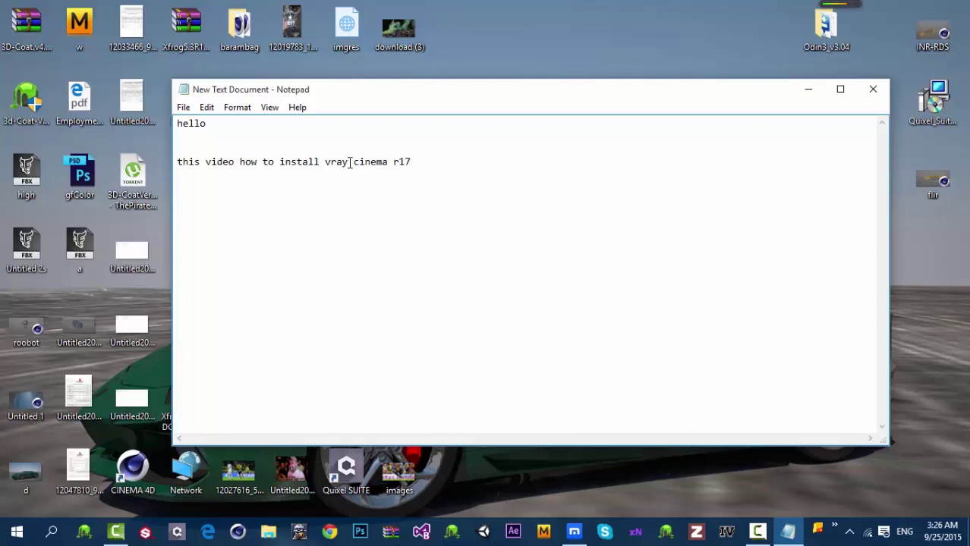
text(?)
- Browse drive G: to the VrayBridge_R15_140625_BBB folder inside Vray 1.9 for C4D R15
click(807, 92)
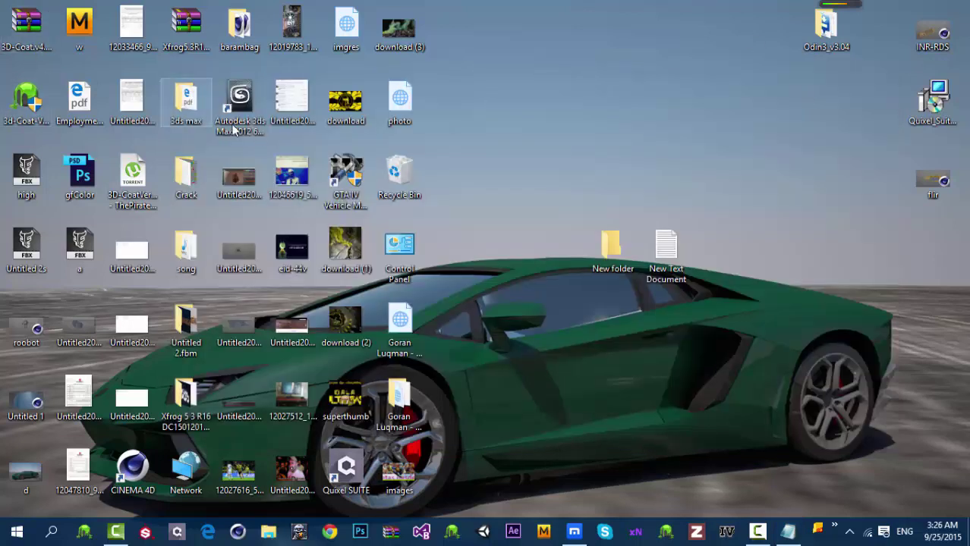
double_click(195, 124)
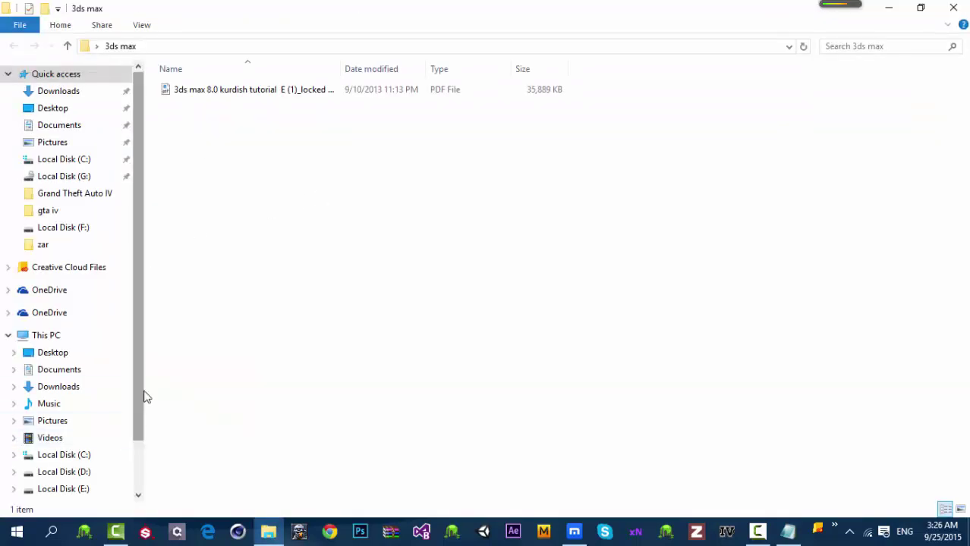
drag(142, 397, 140, 455)
click(95, 450)
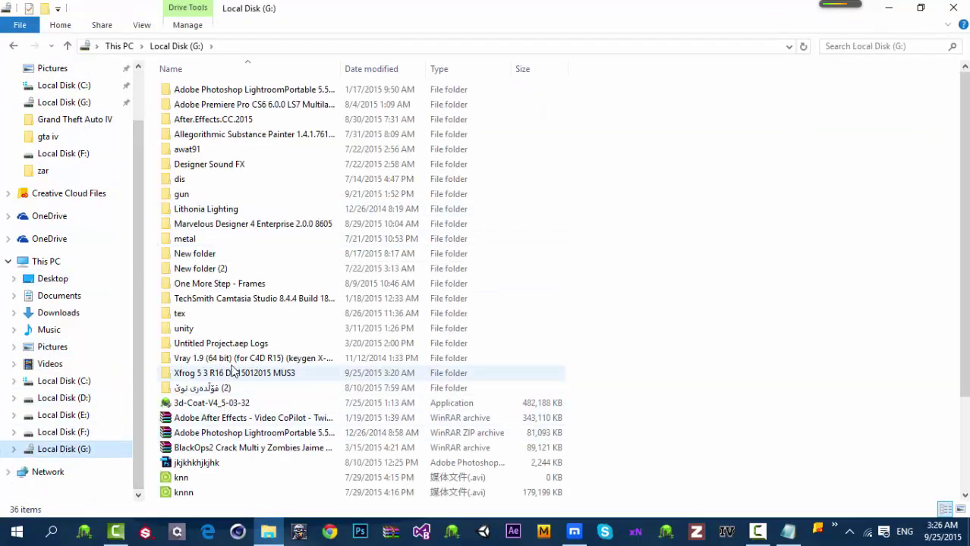
double_click(222, 360)
double_click(222, 106)
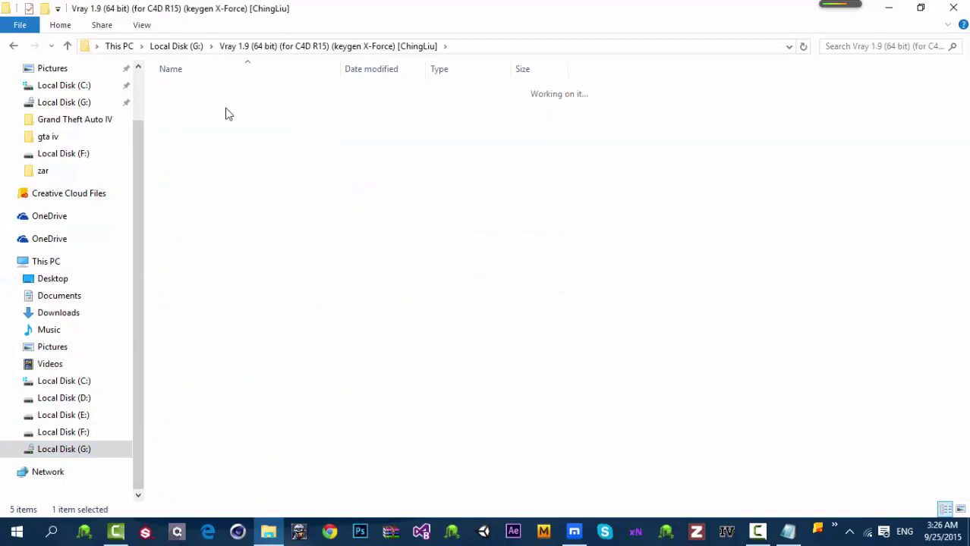
key(alt+Left)
double_click(216, 119)
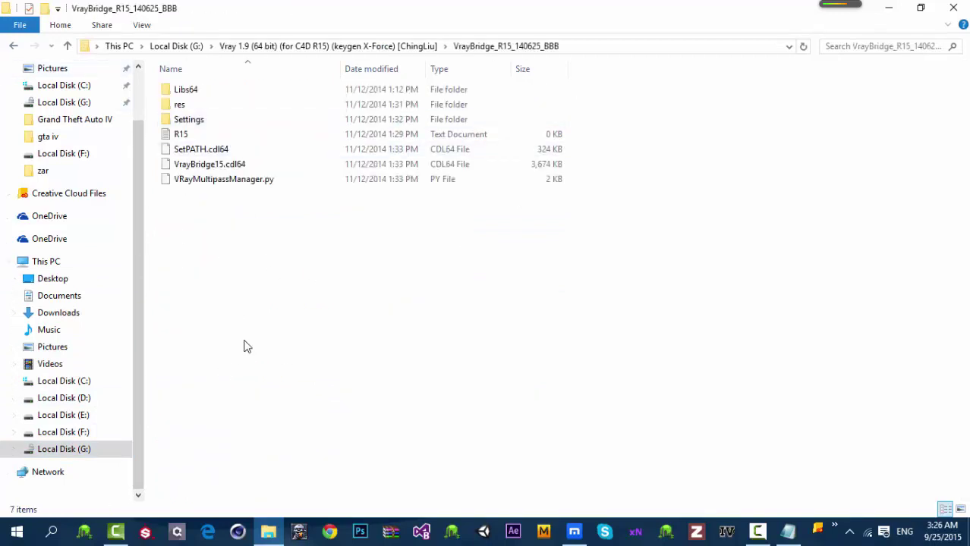
- Select all seven bridge files and folders and copy them
drag(246, 346, 185, 94)
right_click(185, 93)
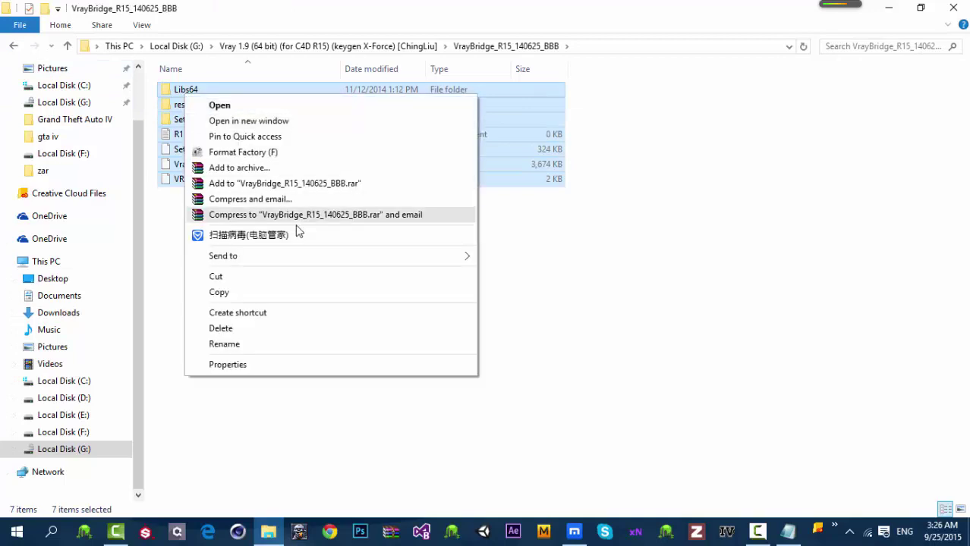
click(238, 291)
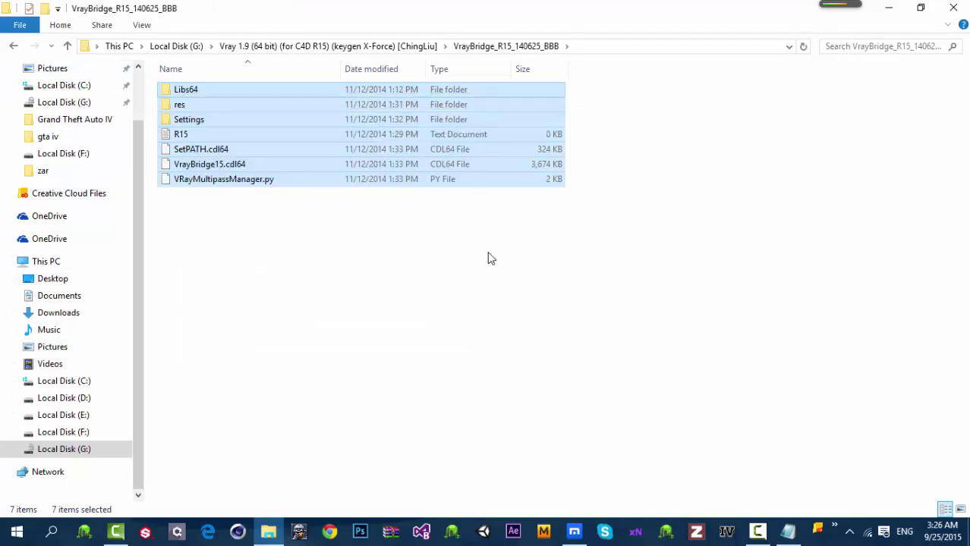
click(75, 381)
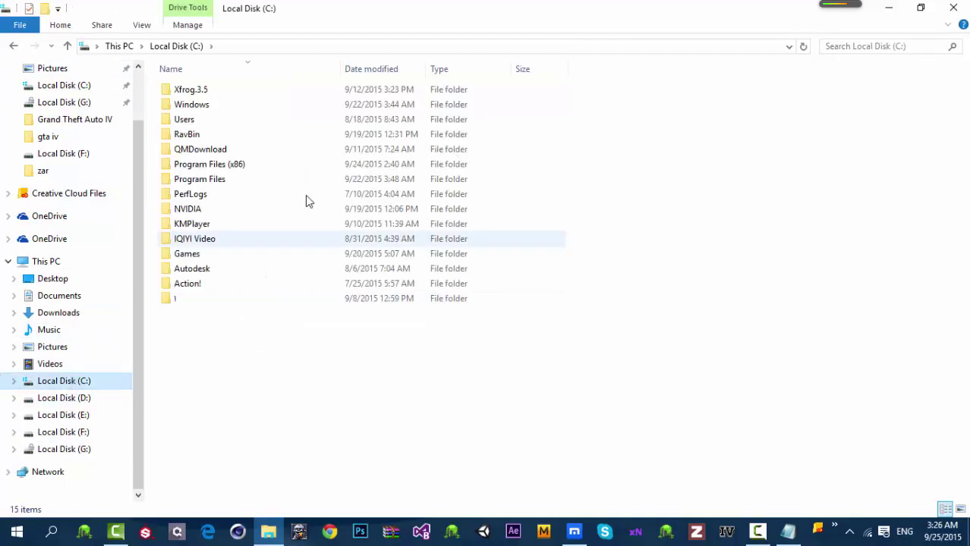
- Paste the bridge files into C:\Program Files\MAXON\CINEMA 4D R17\plugins, granting administrator permission
double_click(208, 181)
double_click(188, 342)
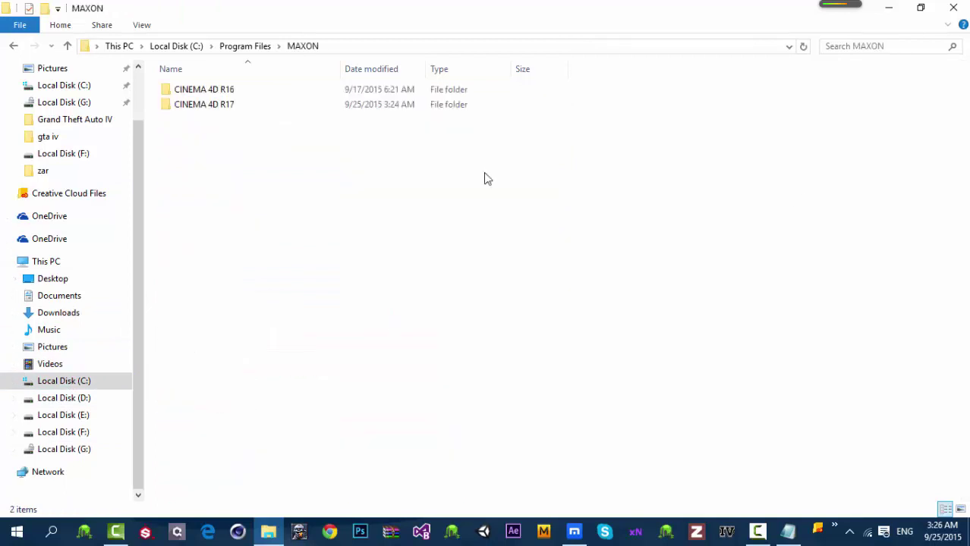
double_click(287, 113)
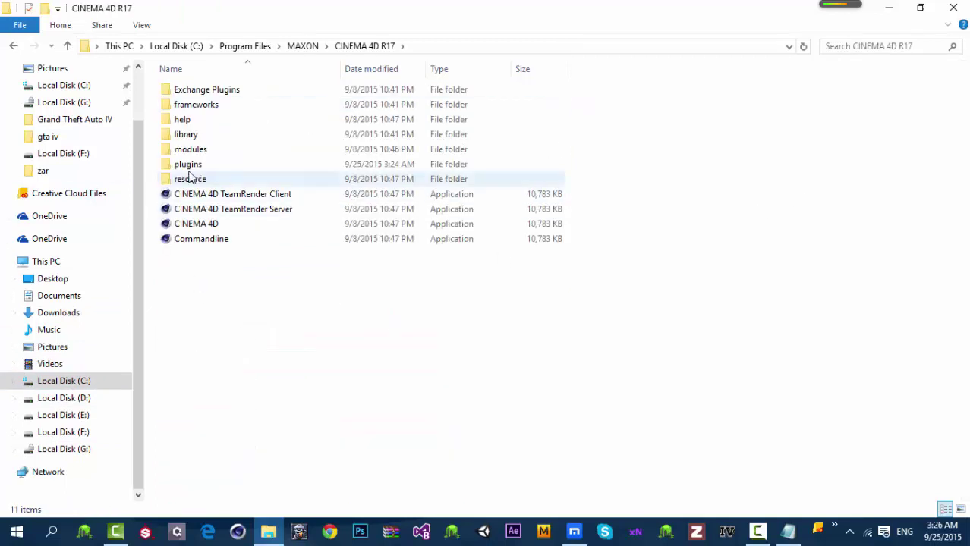
double_click(188, 165)
right_click(228, 159)
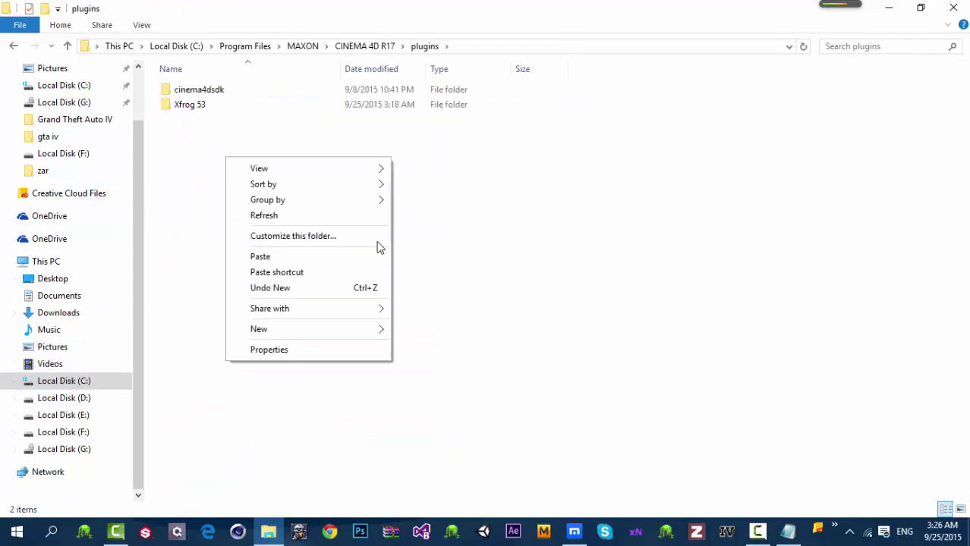
click(262, 256)
click(465, 197)
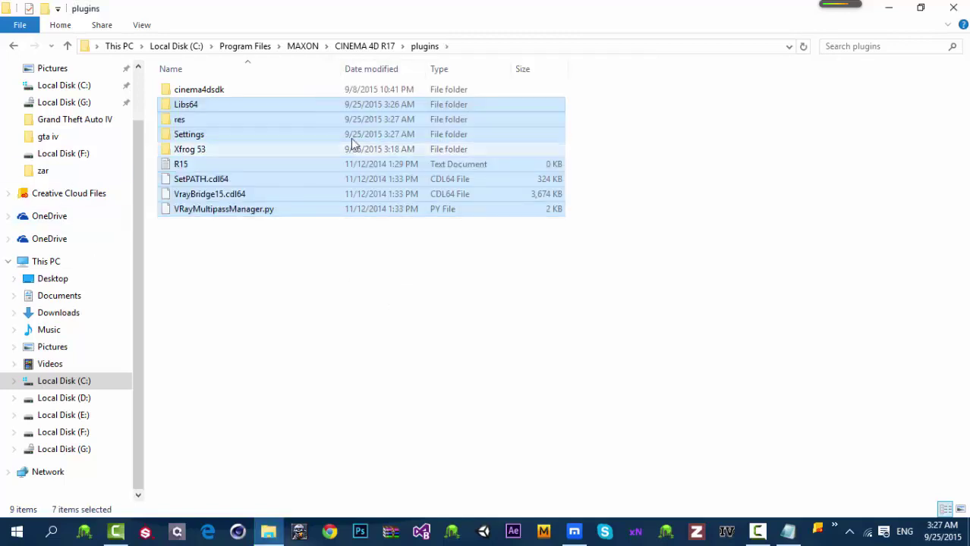
click(457, 325)
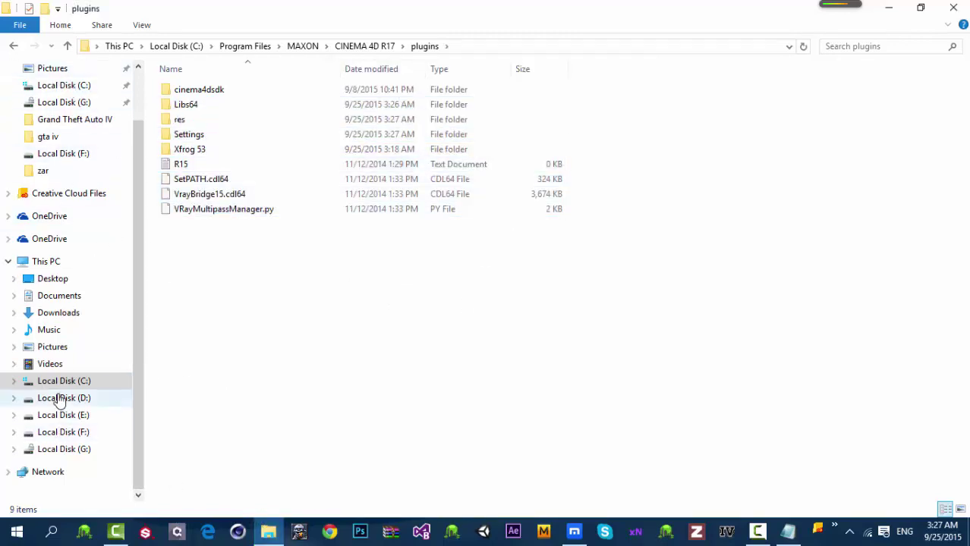
- Run the 'vray for c4D 1.2.6' keygen from G:\Vray 1.9 for C4D R15\keygen X-Force
click(63, 450)
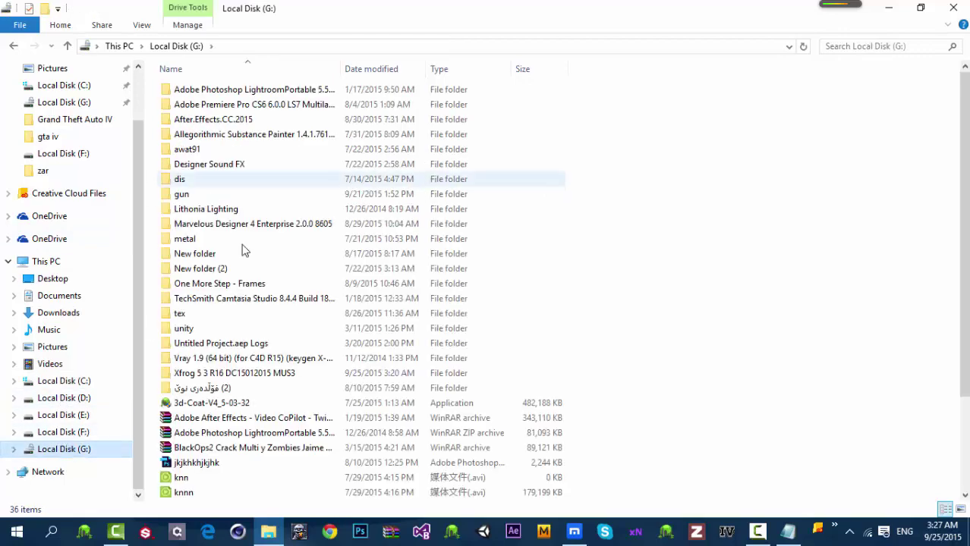
double_click(229, 360)
double_click(216, 90)
double_click(222, 90)
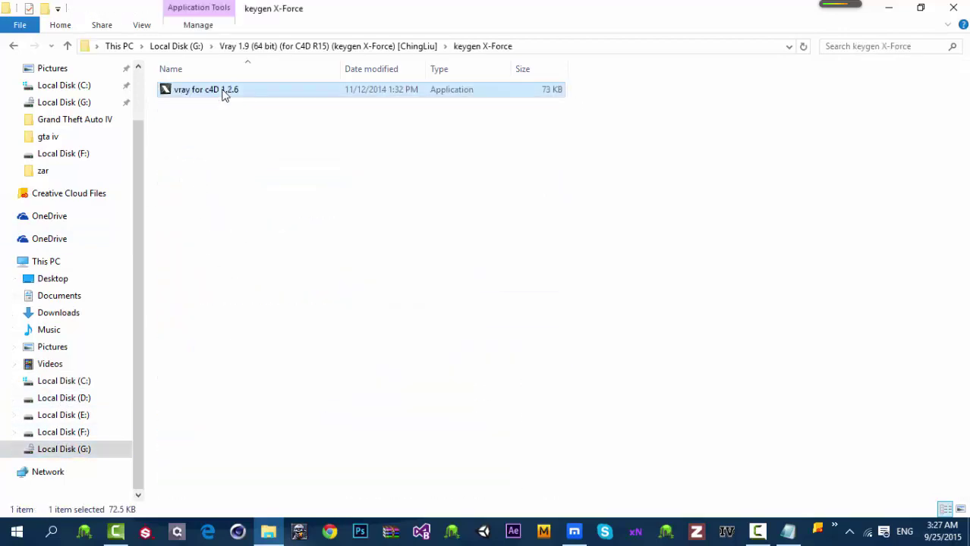
click(533, 281)
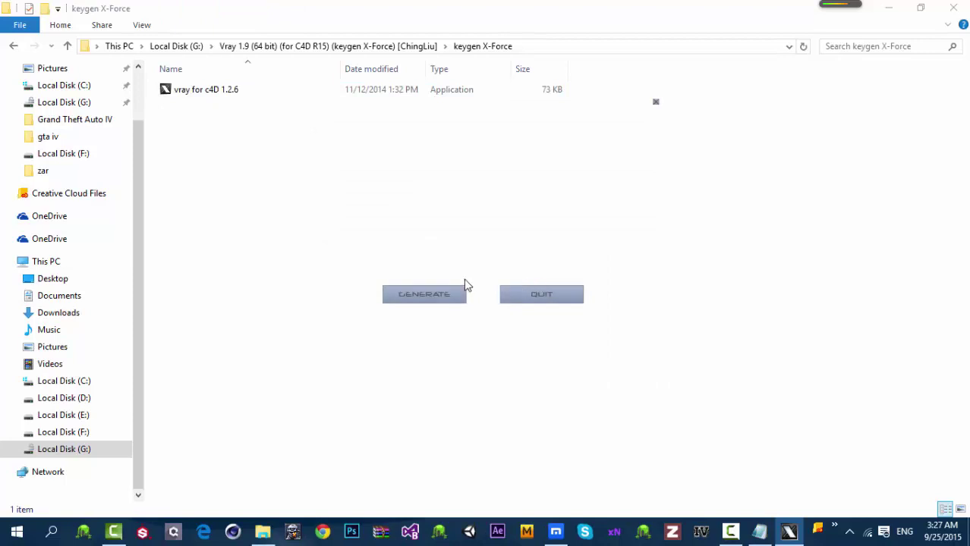
double_click(222, 91)
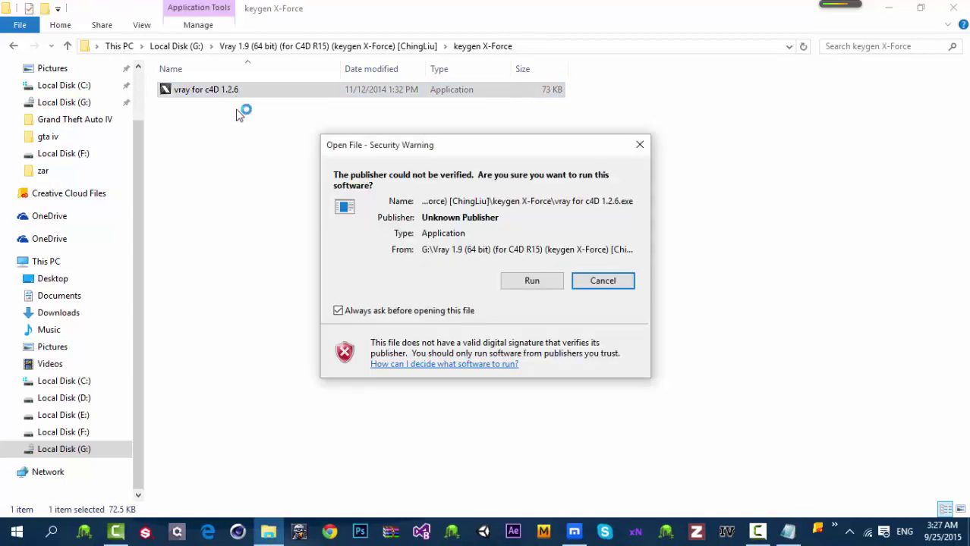
click(515, 285)
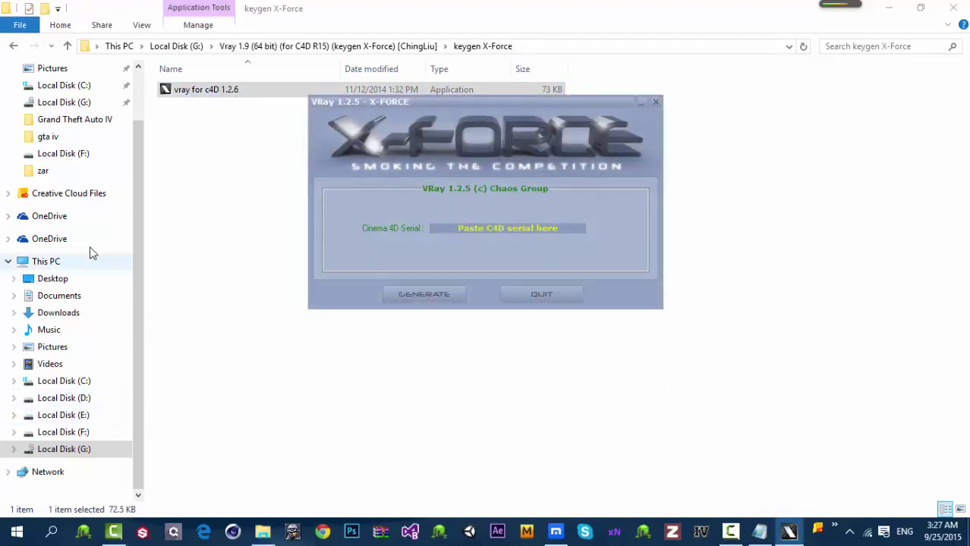
- Launch CINEMA 4D R17 from its program folder
click(14, 46)
click(15, 46)
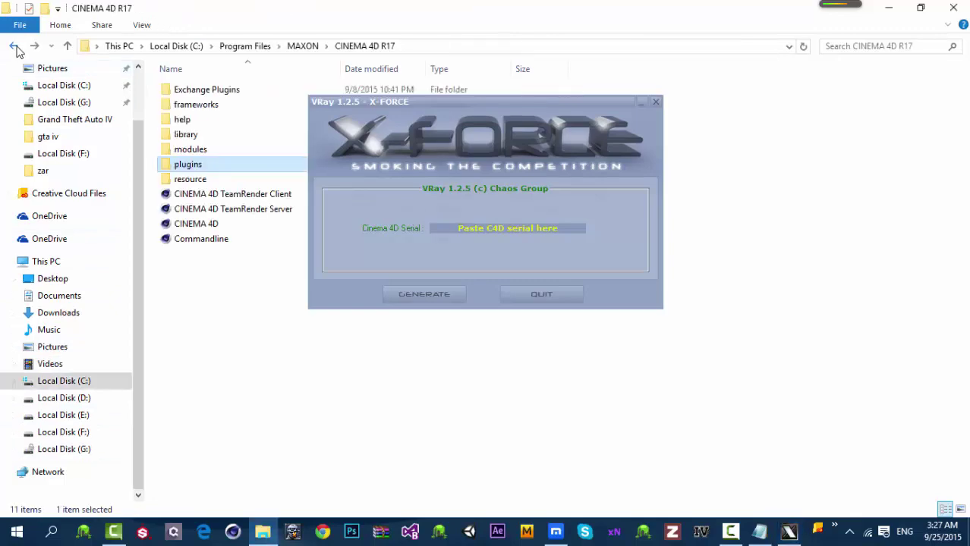
click(228, 225)
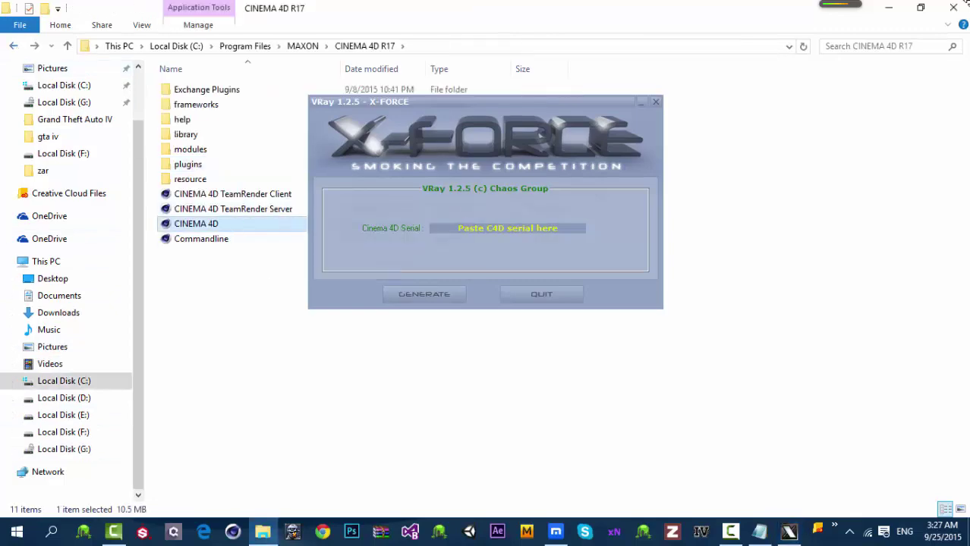
click(953, 8)
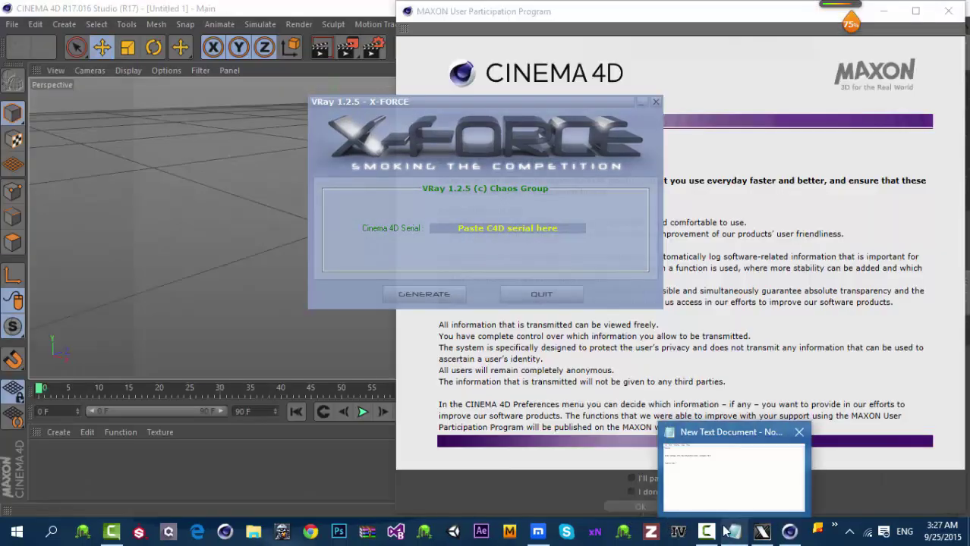
- Close the User Participation Program prompt and open Help > Registration to see the installed serials
click(708, 533)
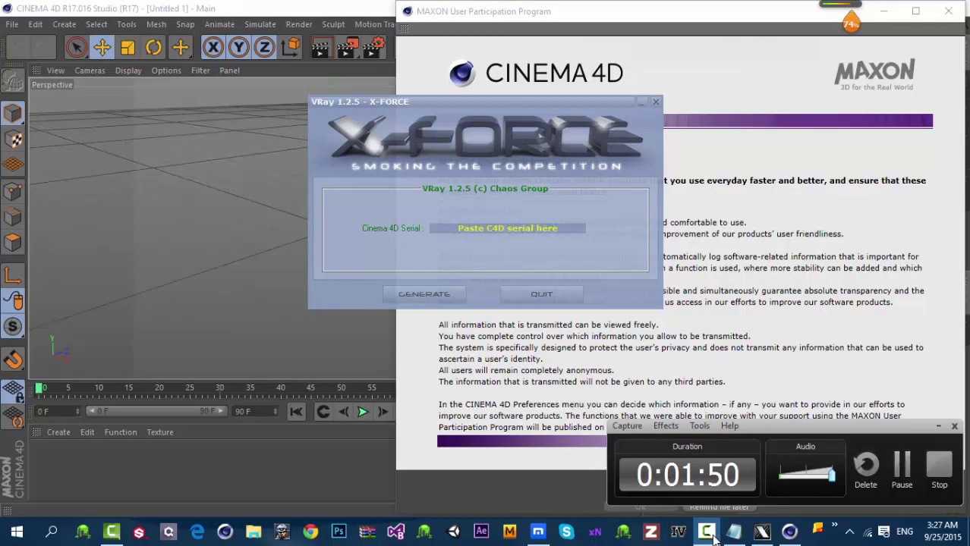
click(708, 533)
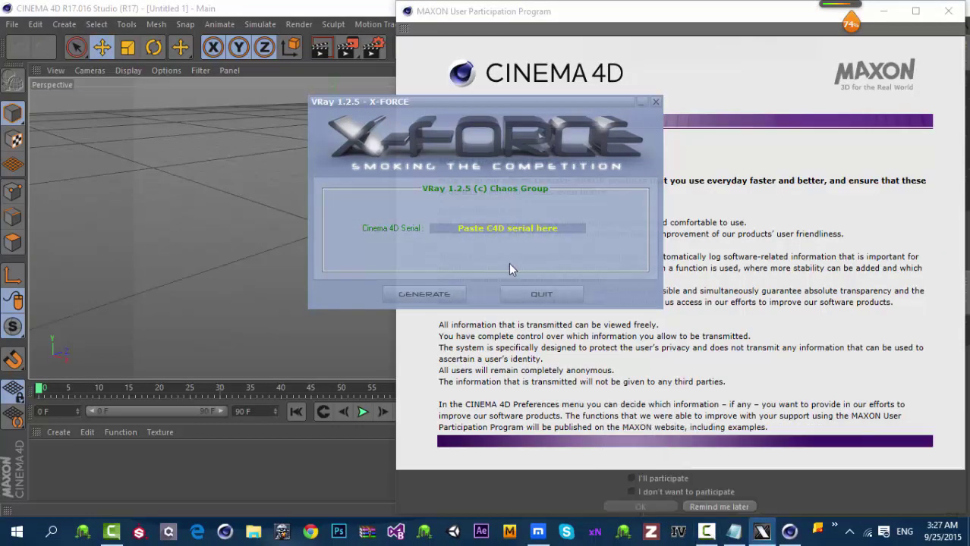
click(948, 10)
click(664, 23)
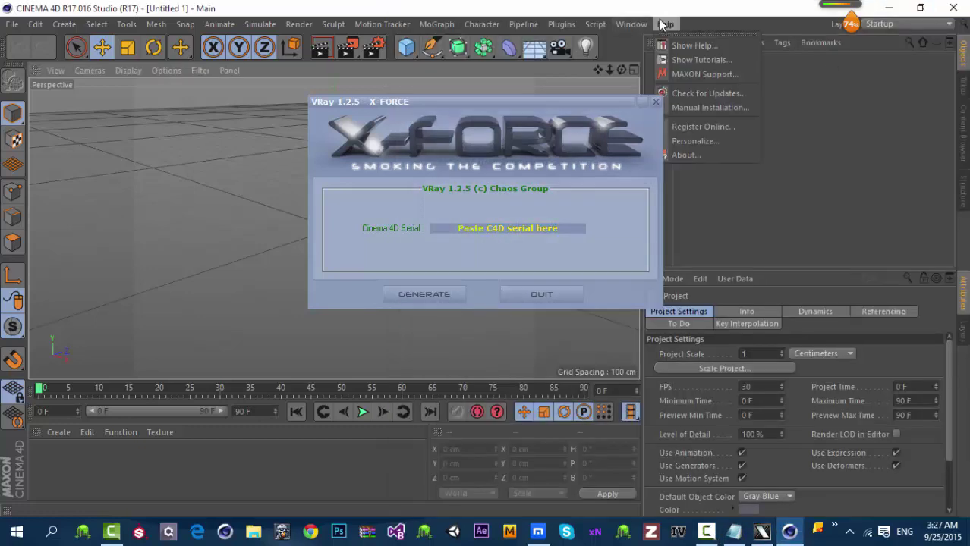
click(726, 132)
- Enter the Cinema 4D serial in the keygen, generate VrayBridge.key, and choose its output folder
drag(529, 102, 604, 278)
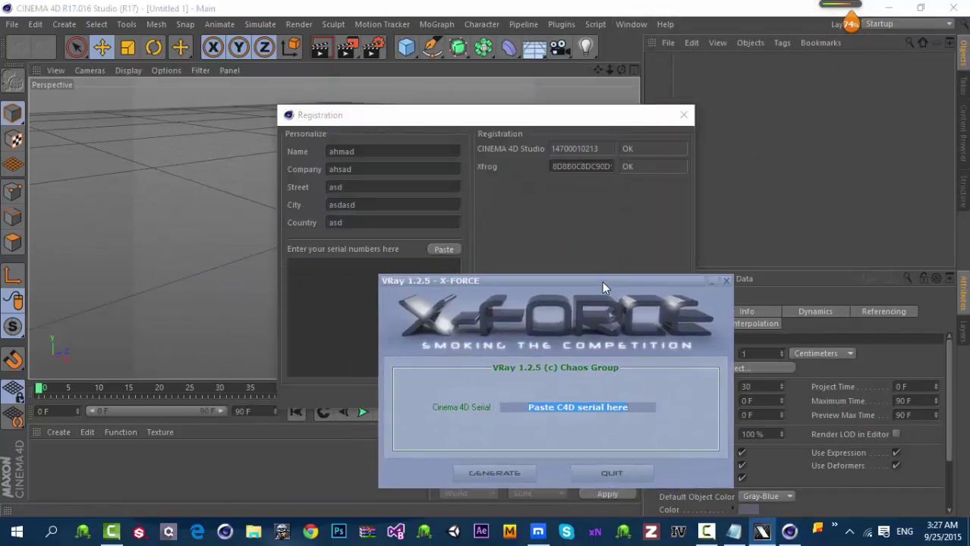
key(Delete)
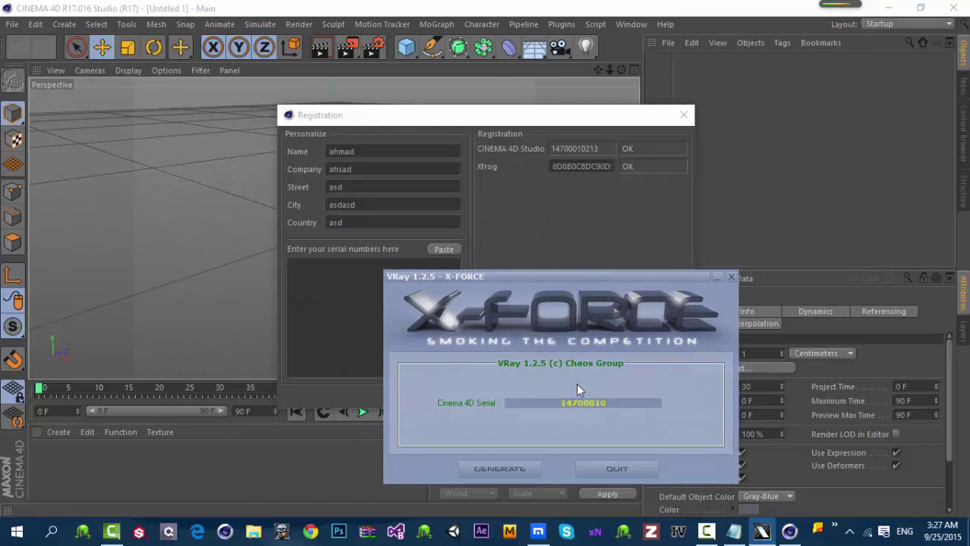
click(511, 474)
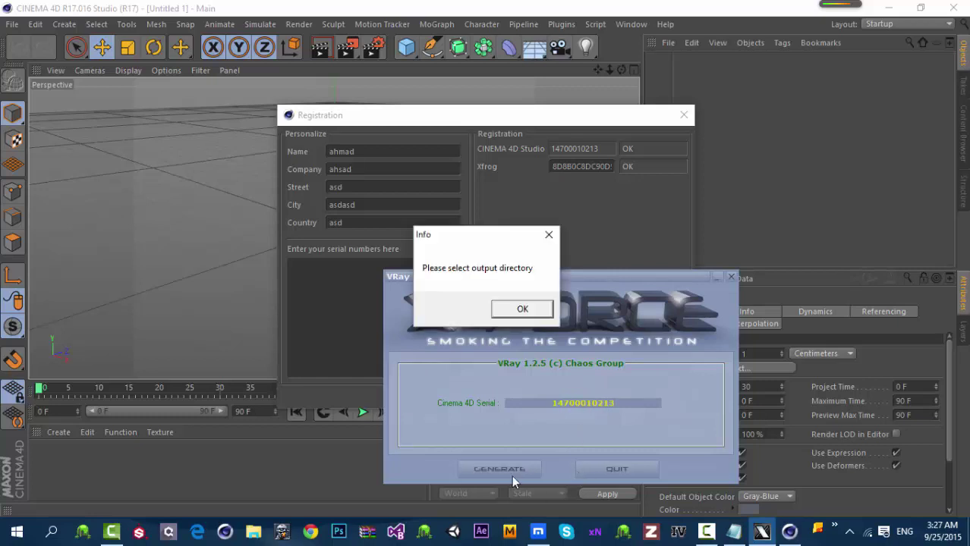
click(511, 309)
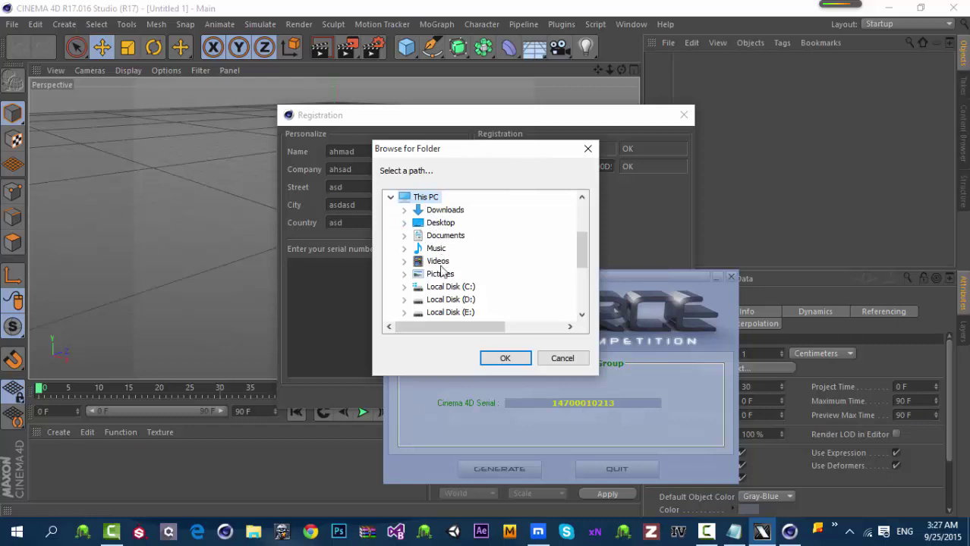
click(502, 357)
click(543, 324)
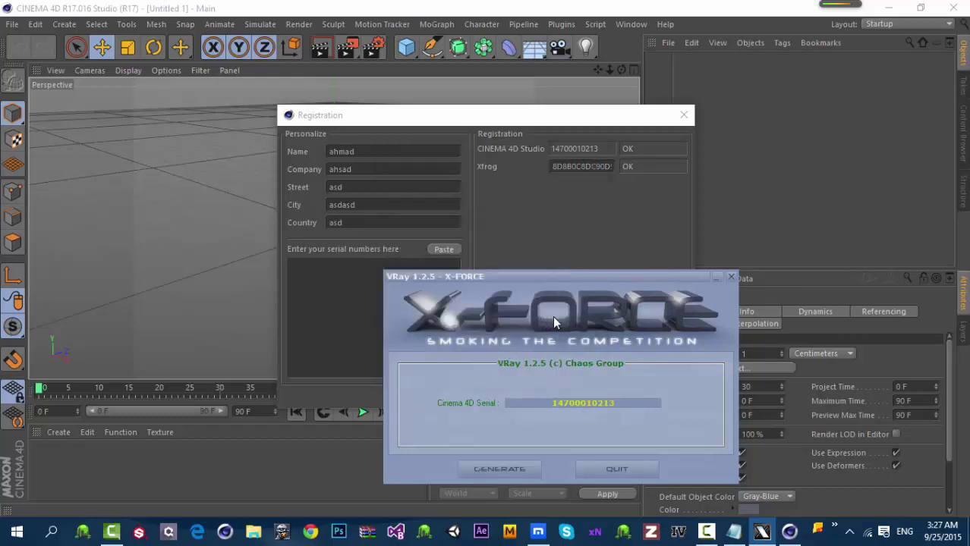
- Quit the keygen, close the Registration dialog, and minimize Cinema 4D
click(874, 7)
click(641, 468)
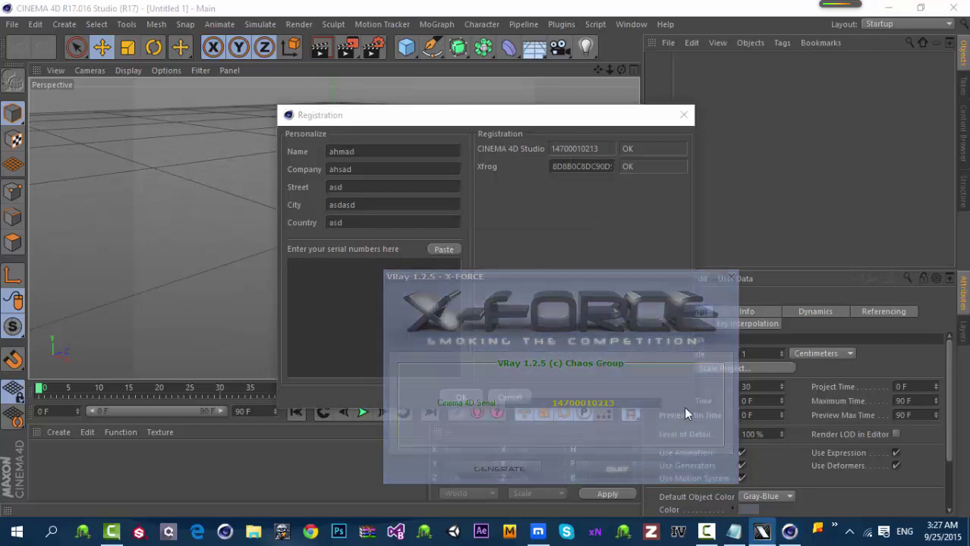
click(684, 115)
click(921, 7)
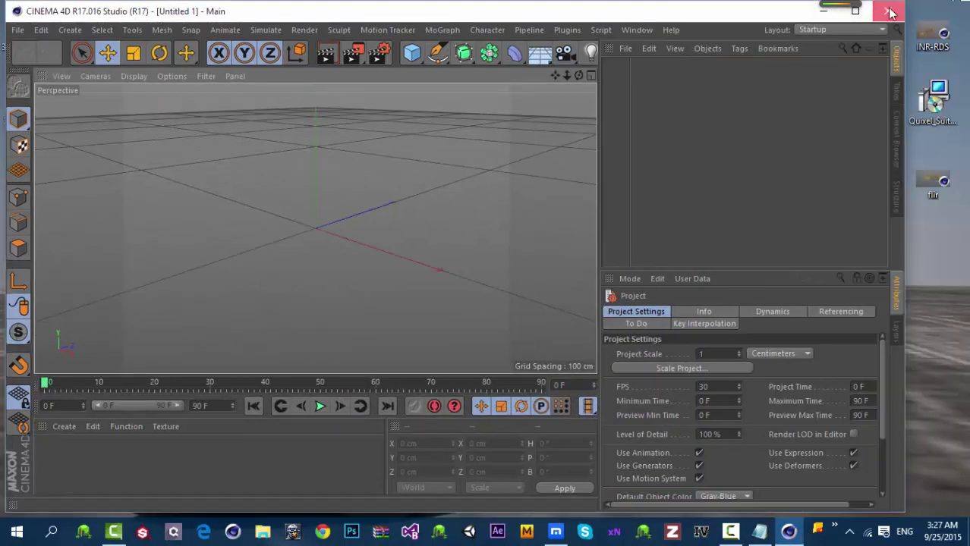
click(826, 14)
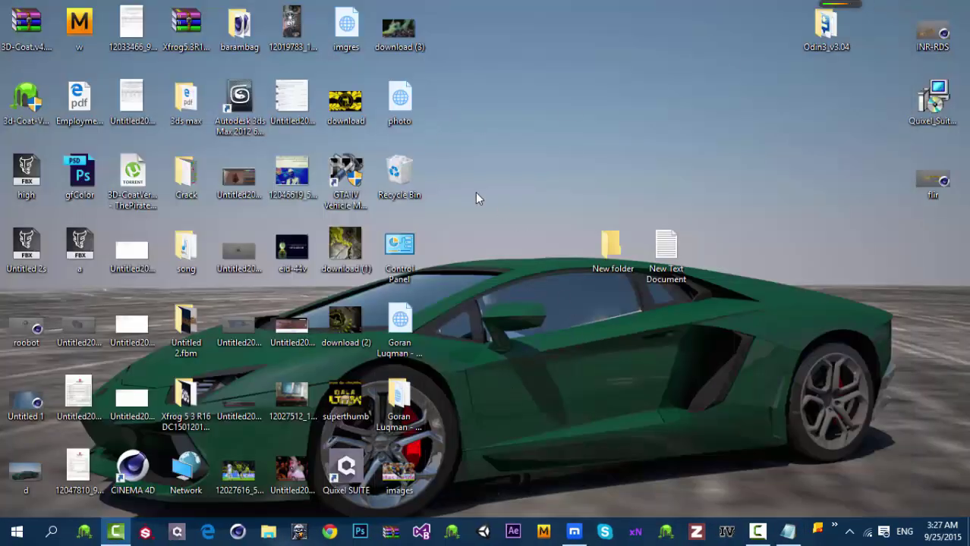
- Refresh the desktop, paste the bridge files onto it, and drag-select where Libs64 was
right_click(516, 177)
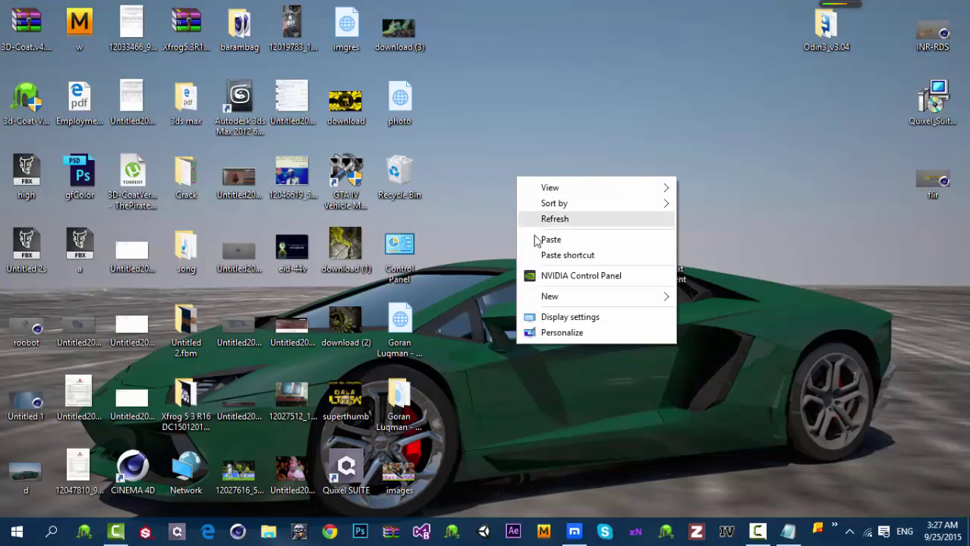
click(561, 220)
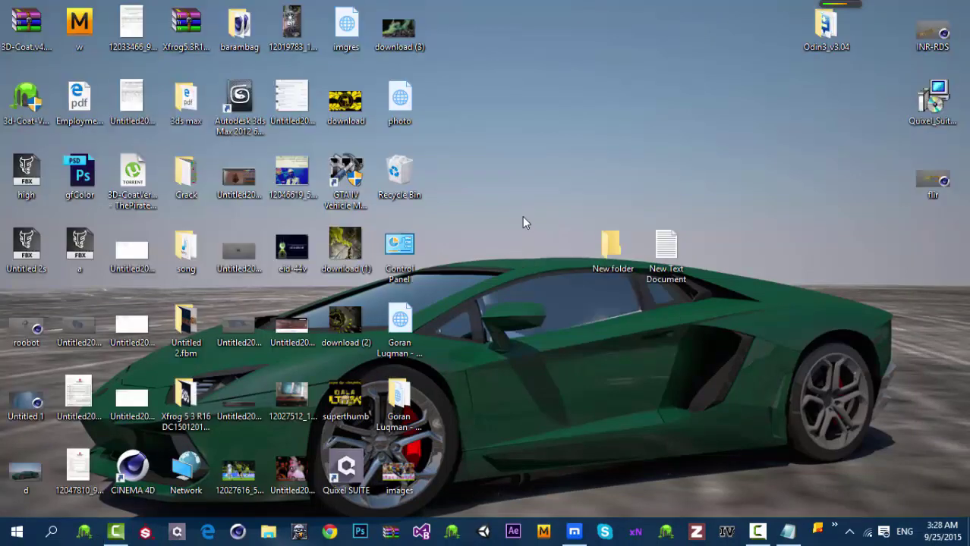
right_click(523, 217)
click(569, 260)
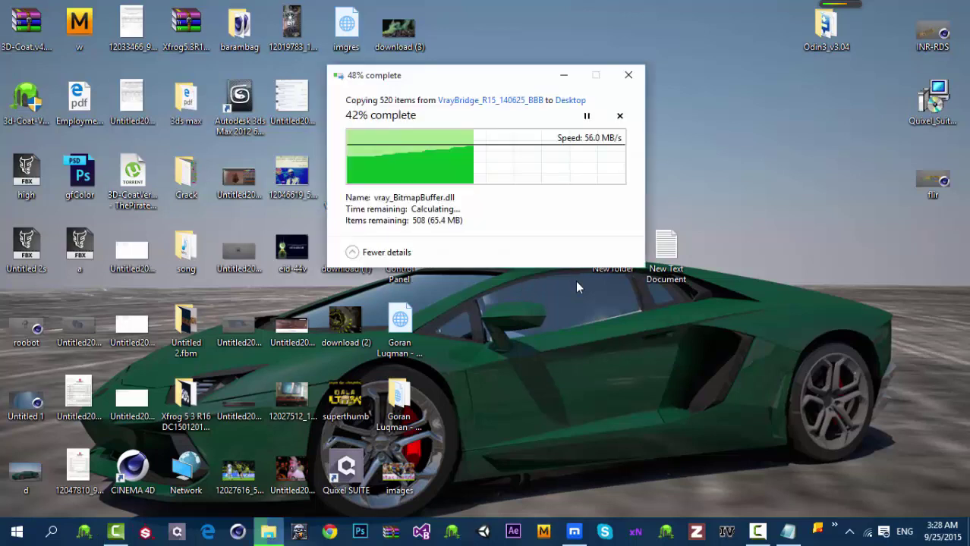
click(627, 76)
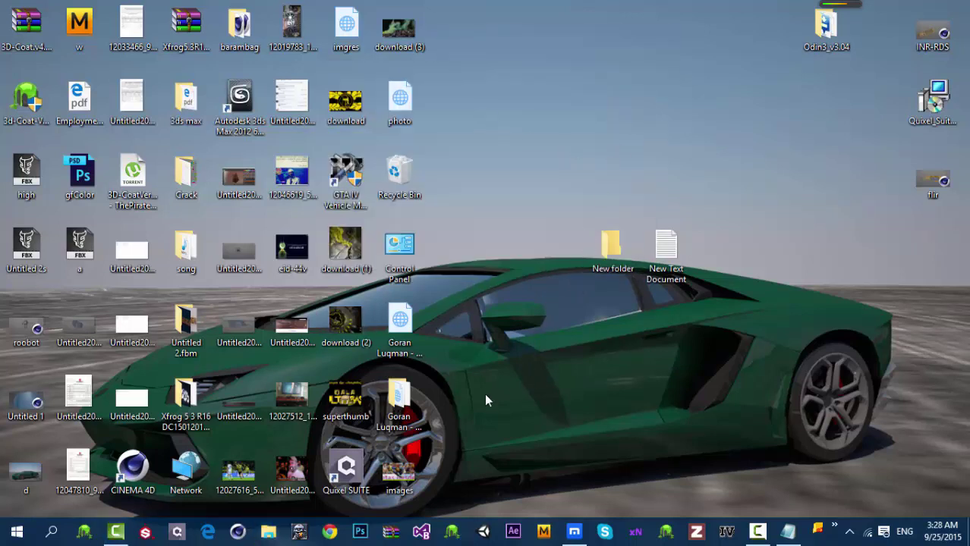
drag(513, 290, 455, 30)
- Run the 'vray for c4D 1.2.6' keygen from G:\Vray 1.9 for C4D\keygen X-Force
double_click(188, 122)
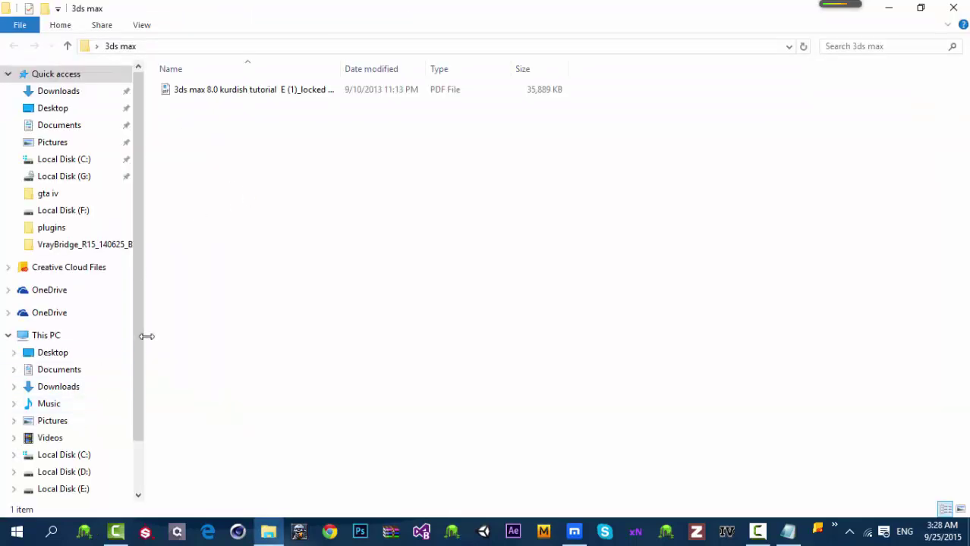
scroll(91, 425, down, 3)
click(64, 448)
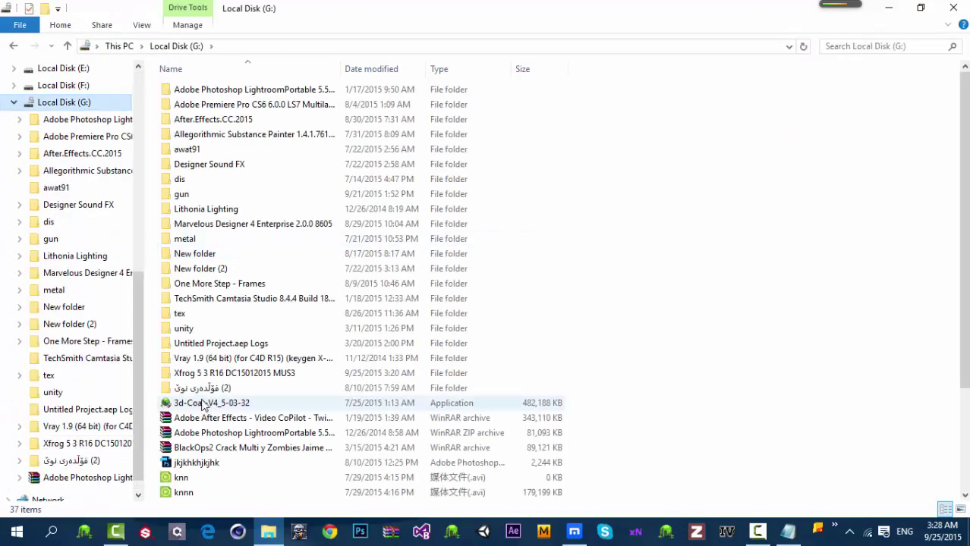
double_click(219, 358)
double_click(216, 90)
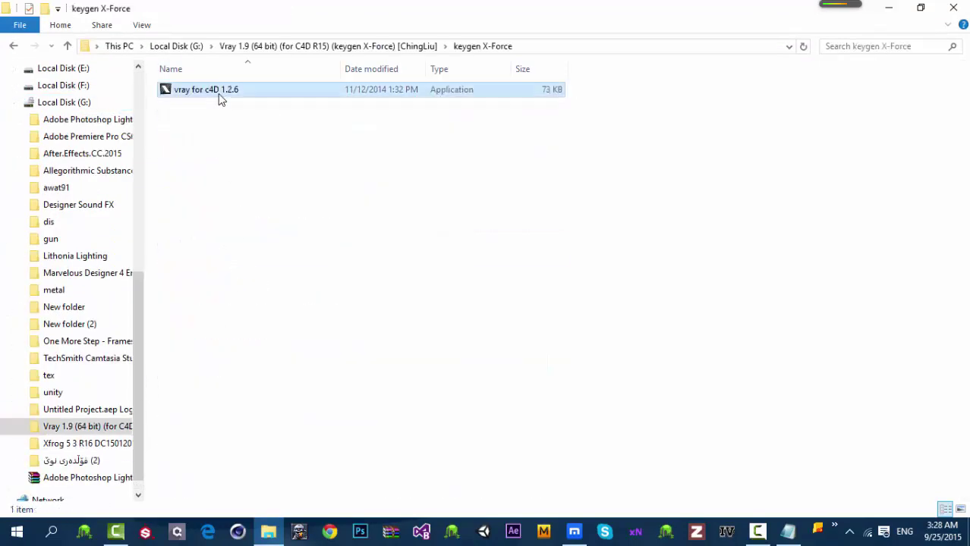
double_click(216, 90)
click(526, 285)
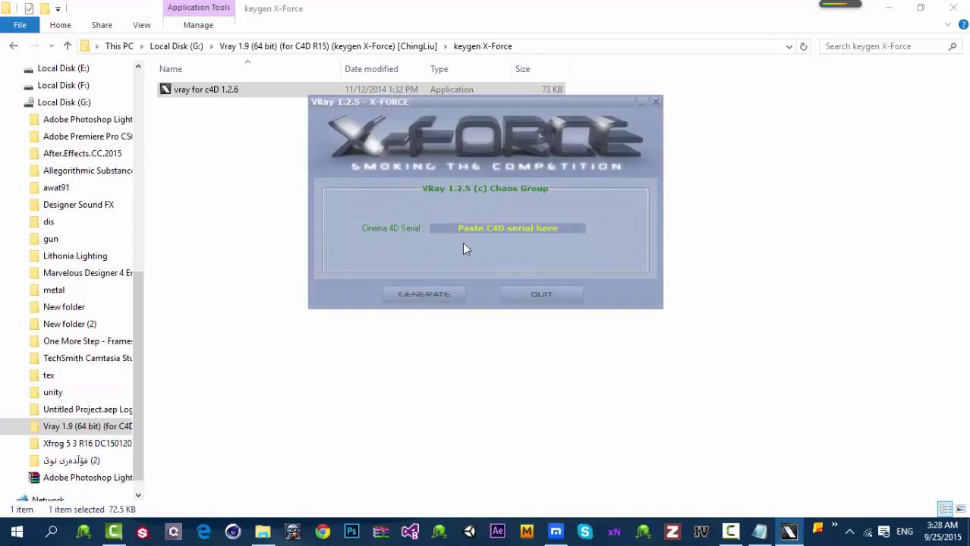
- Enter the Cinema 4D serial, generate VrayBridge.key to the Desktop, and minimize Explorer
triple_click(490, 228)
click(438, 299)
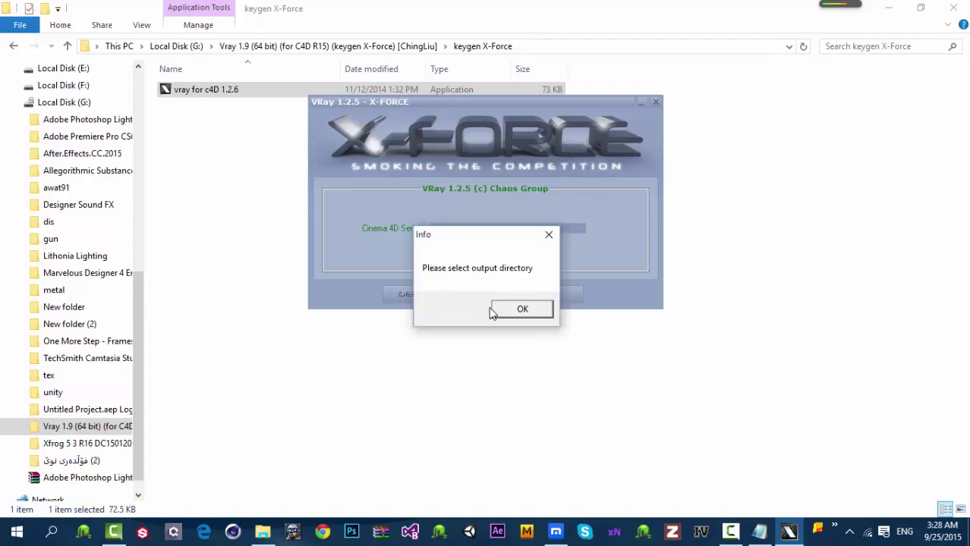
click(521, 309)
click(448, 223)
click(505, 358)
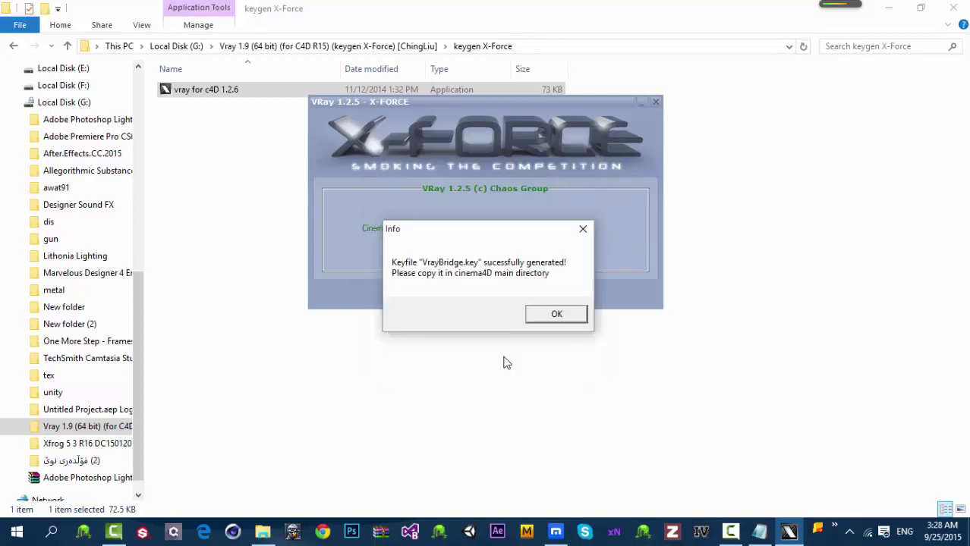
click(551, 318)
click(889, 7)
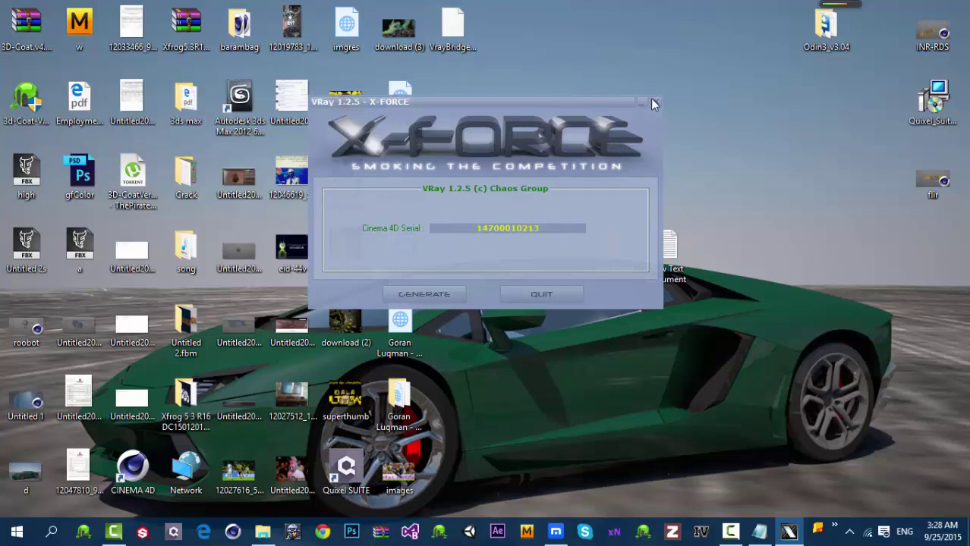
- Close the keygen, copy VrayBridge.key, and open the CINEMA 4D shortcut's file location
click(553, 294)
right_click(451, 47)
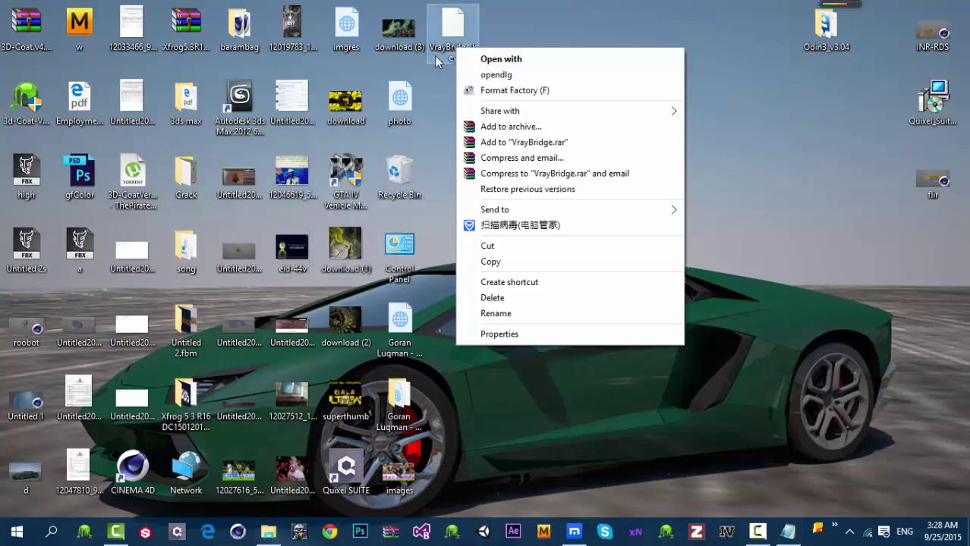
click(487, 262)
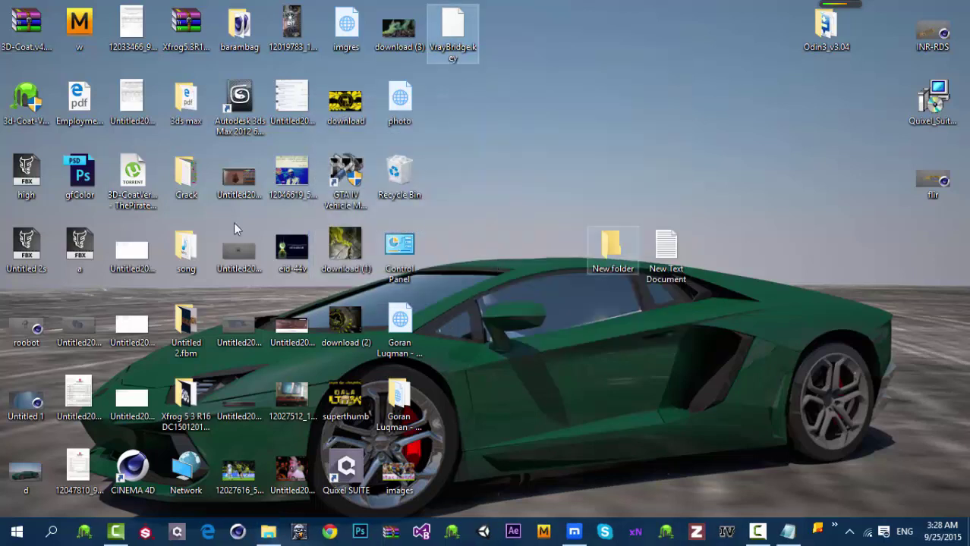
click(132, 470)
right_click(135, 484)
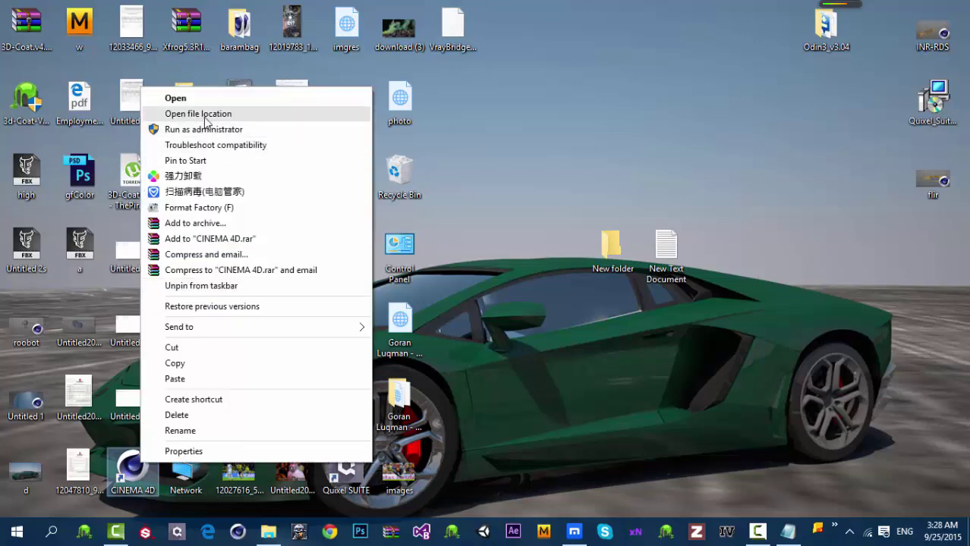
click(220, 116)
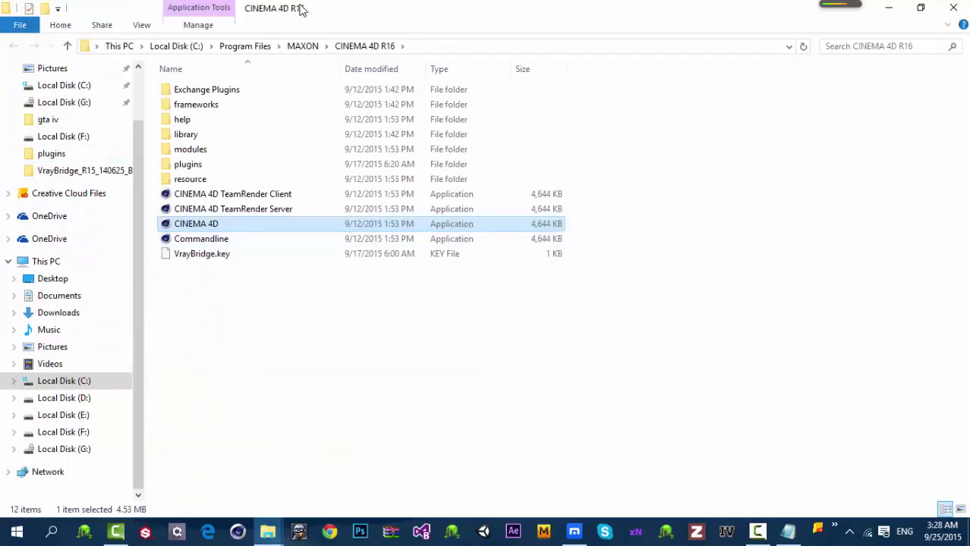
- Paste VrayBridge.key into MAXON's CINEMA 4D R17 folder, approving admin permission, then launch Cinema 4D R17
click(298, 46)
click(226, 107)
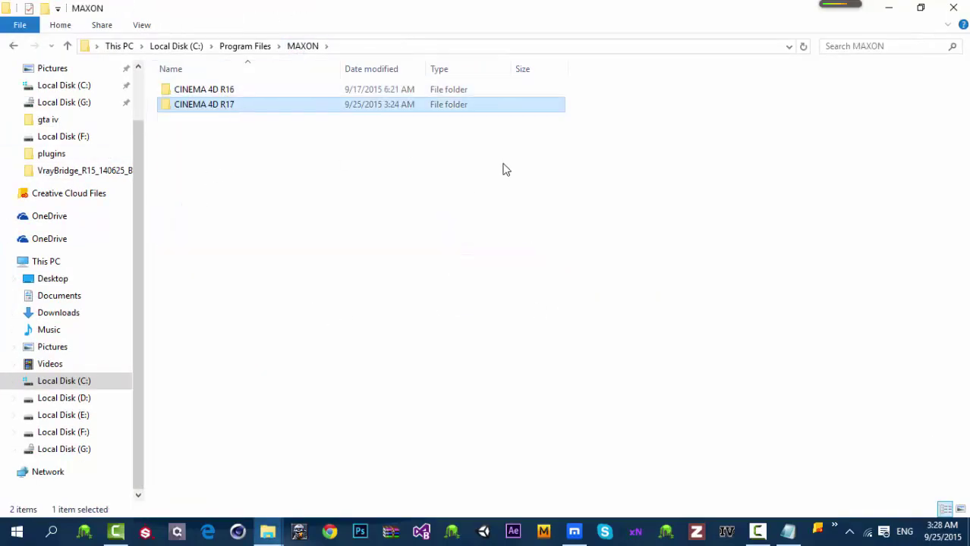
click(248, 104)
double_click(325, 106)
right_click(284, 275)
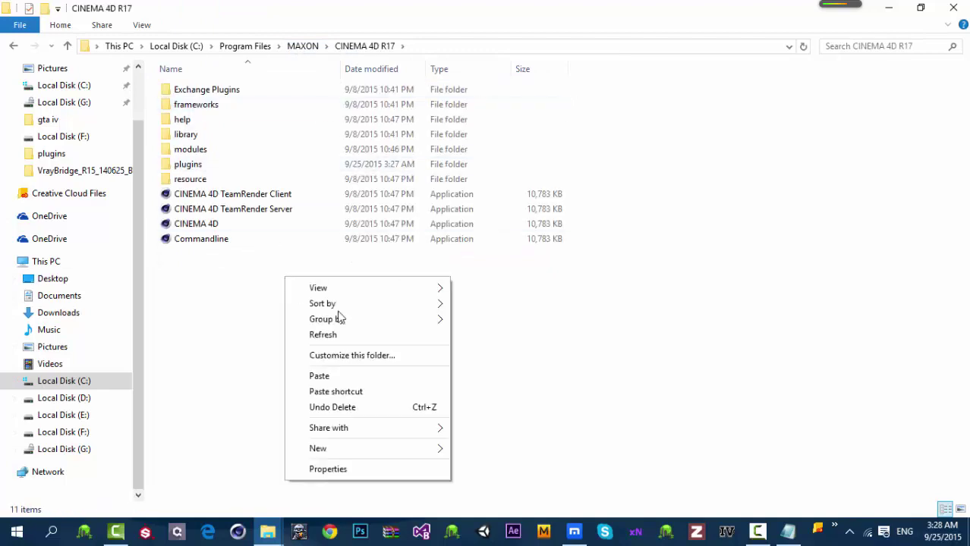
click(341, 370)
click(443, 174)
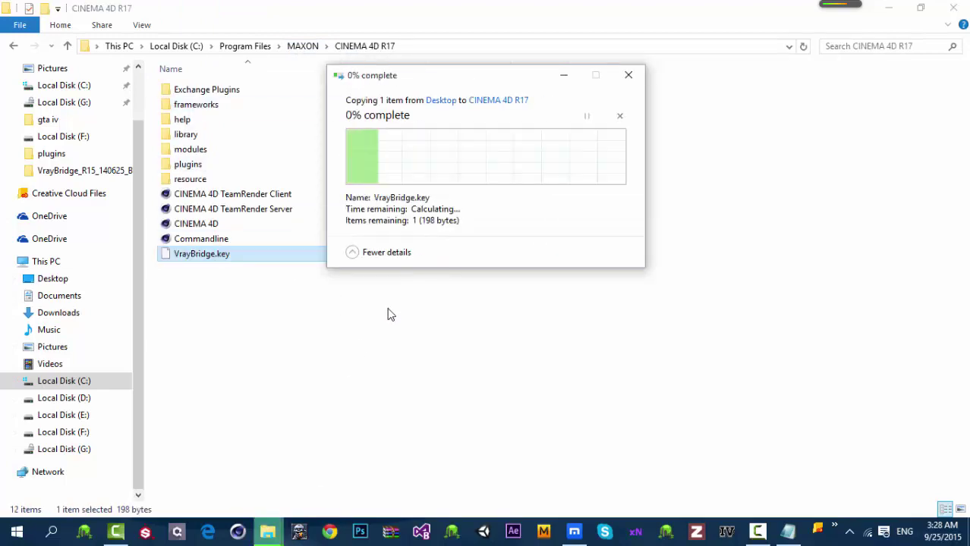
double_click(246, 224)
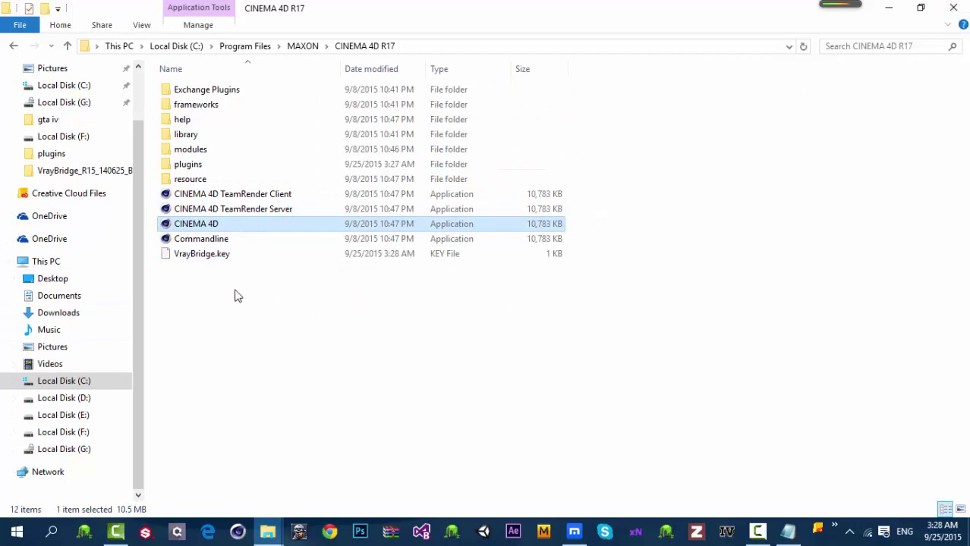
click(217, 231)
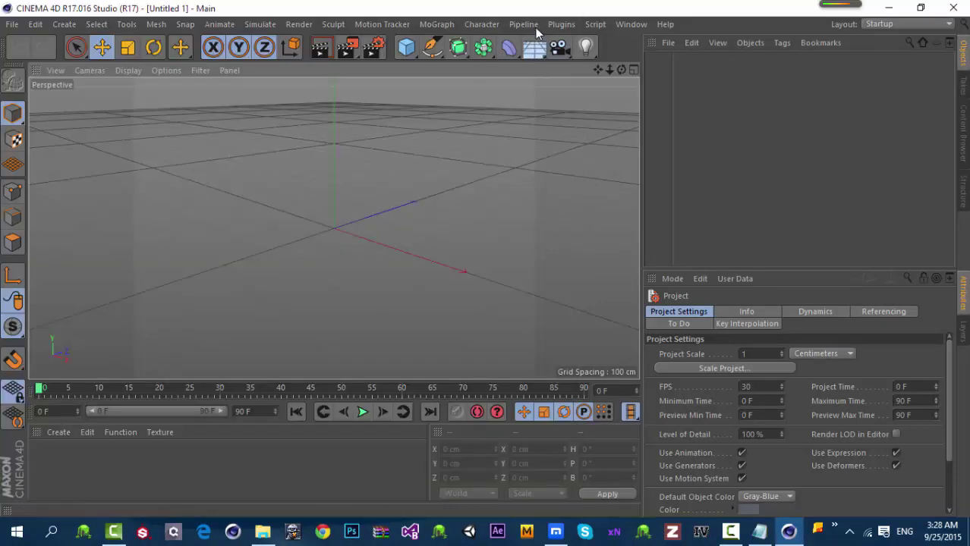
- Confirm the V-Ray items appear in Cinema 4D's Plugins menu, then return to Notepad
click(556, 25)
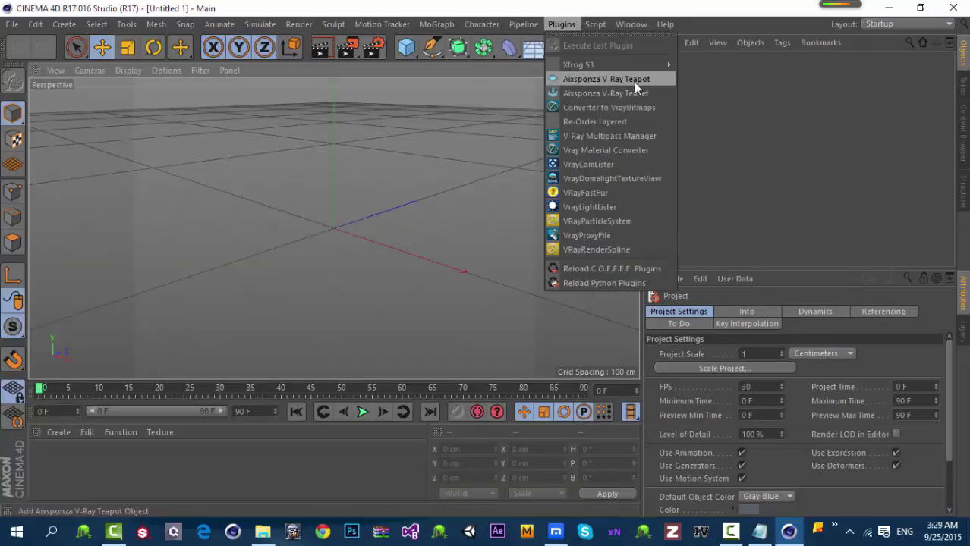
click(782, 217)
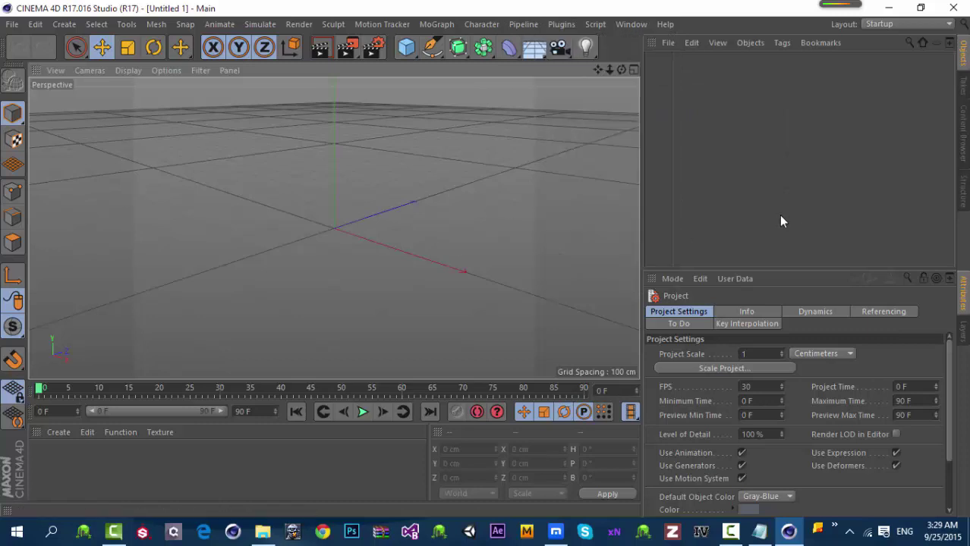
click(759, 531)
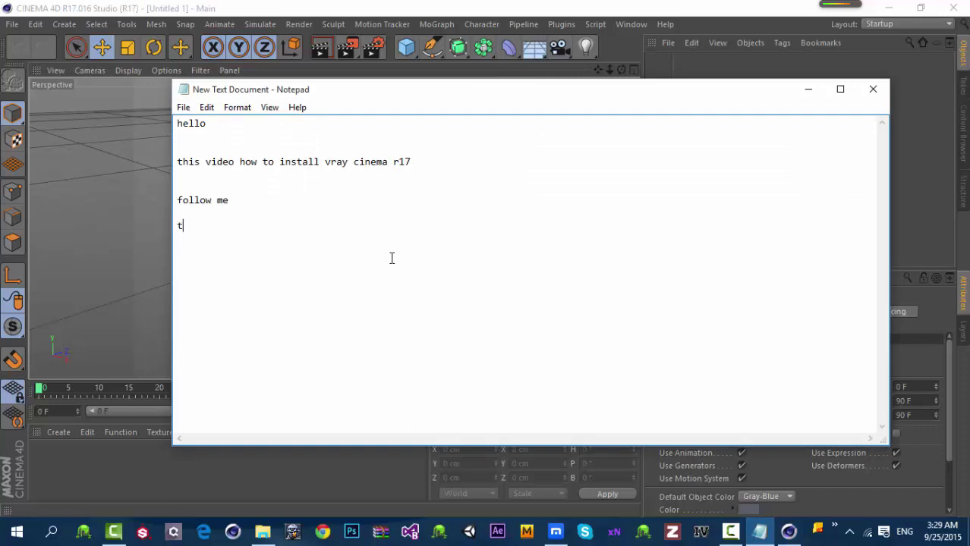
- Type 'hx for', then backspace away the entire Notepad note and bring up the recording controls
text(hx )
text(for)
key(BackSpace)
key(BackSpace)
key(BackSpace)
key(BackSpace)
key(BackSpace)
key(BackSpace)
key(BackSpace)
key(BackSpace)
key(BackSpace)
key(BackSpace)
key(BackSpace)
key(BackSpace)
key(BackSpace)
key(BackSpace)
key(BackSpace)
key(BackSpace)
key(BackSpace)
key(BackSpace)
key(BackSpace)
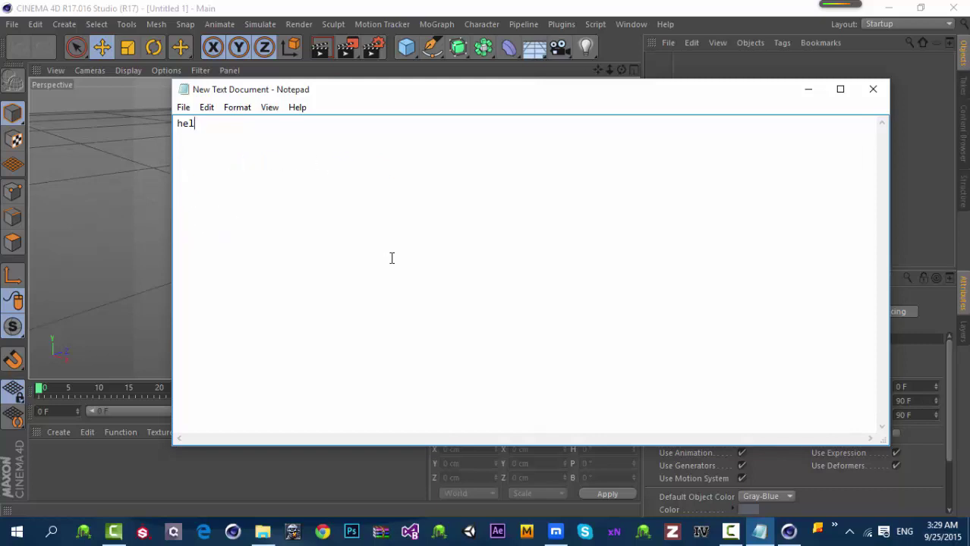
key(BackSpace)
key(BackSpace)
key(BackSpace)
click(731, 532)
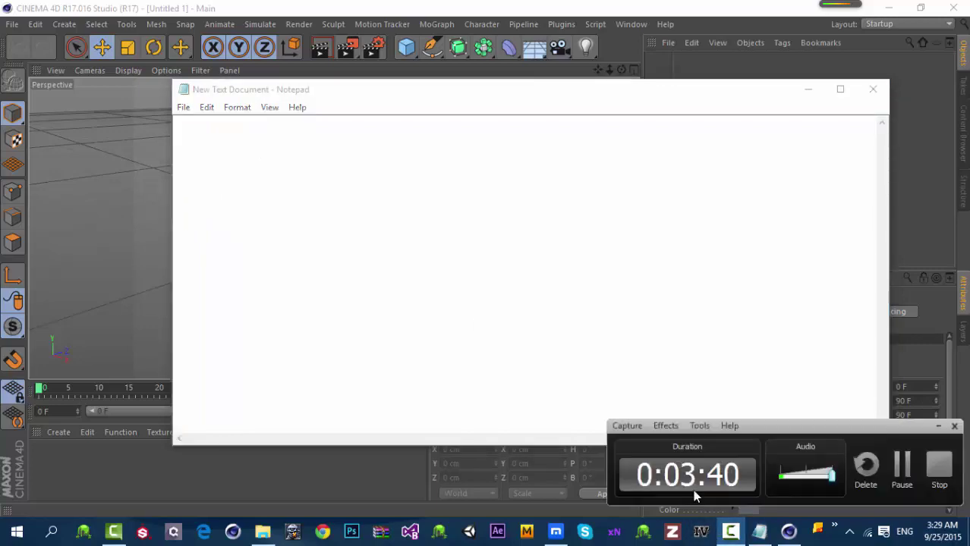